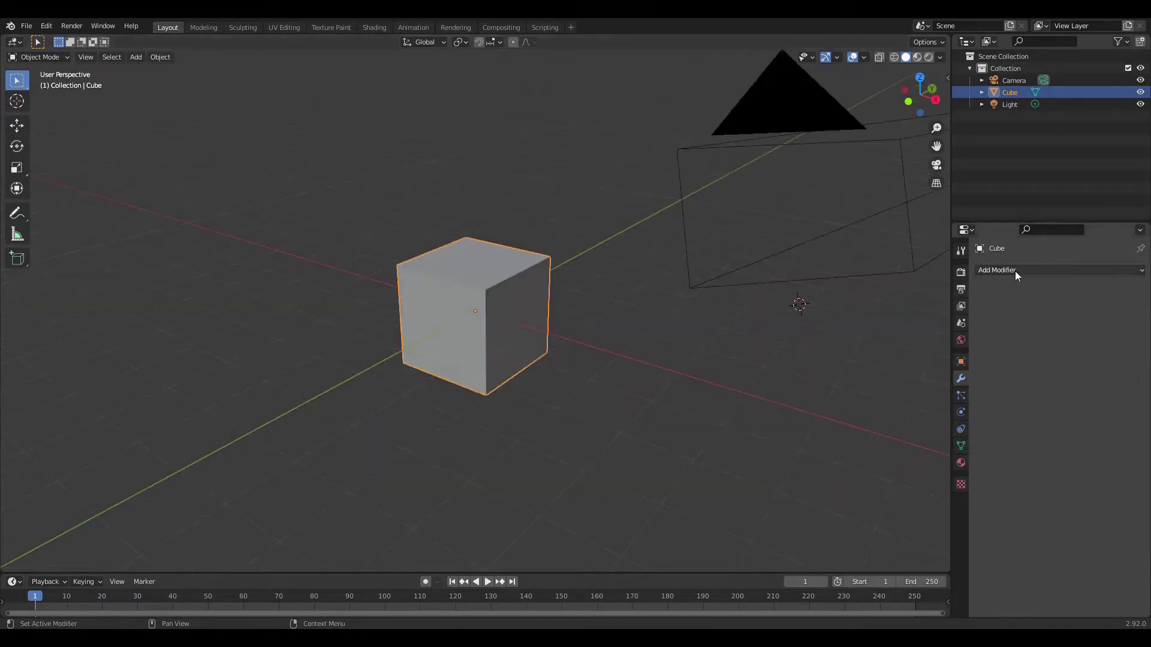
Step: Add a Subdivision Surface modifier to the cube, raise its viewport level, and apply it
{"action": "left_click", "coordinate": [1016, 271]}
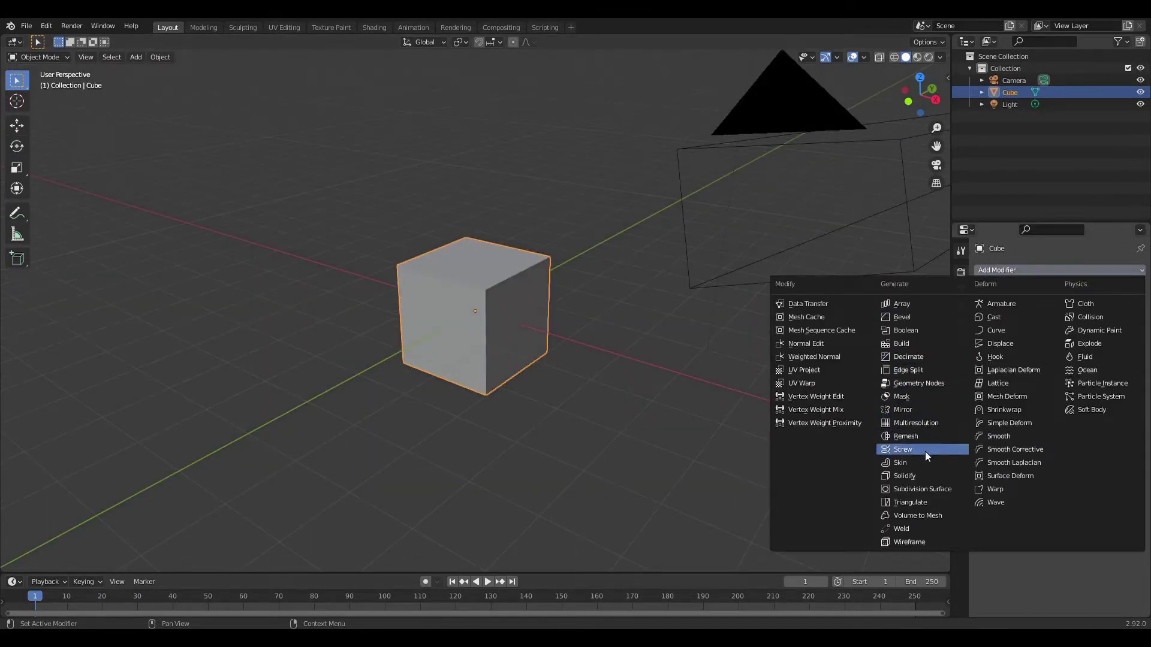
{"action": "left_click", "coordinate": [945, 488]}
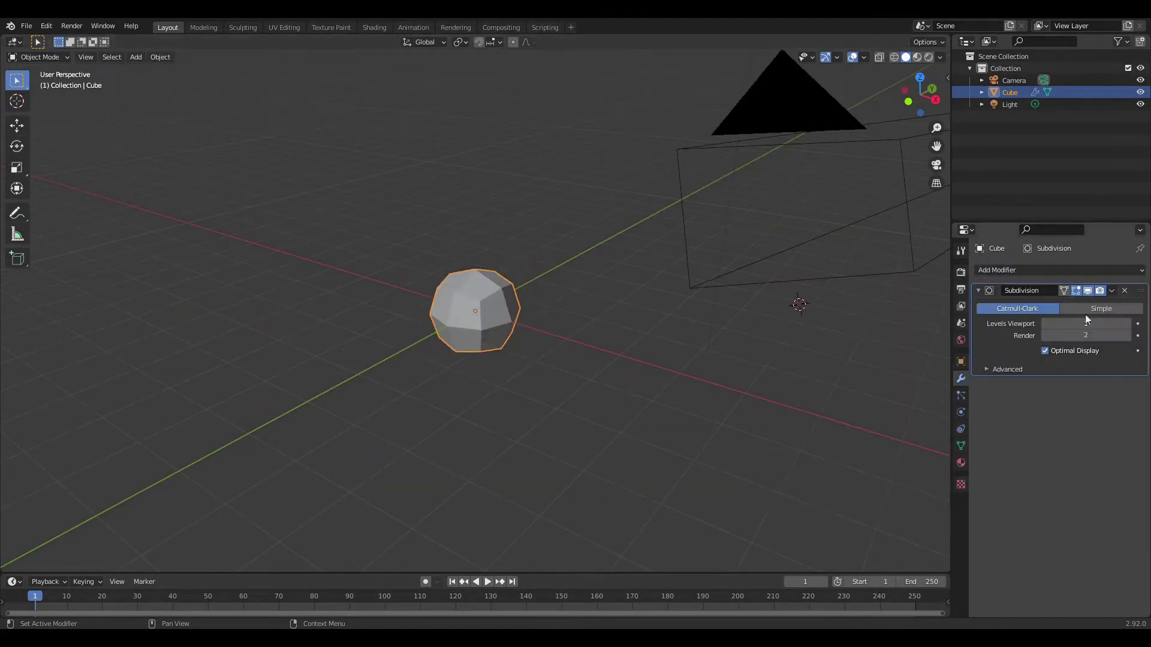
{"action": "left_click_drag", "start_coordinate": [1116, 323], "coordinate": [1142, 324]}
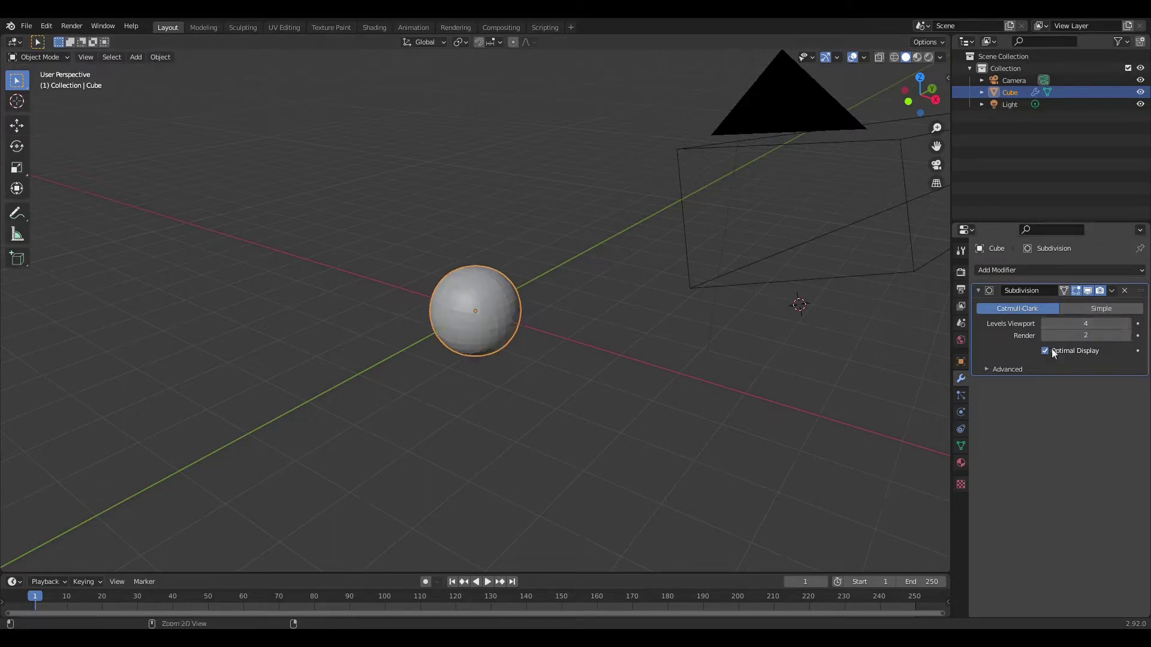
{"action": "key", "text": "ctrl+a"}
Step: In the Sculpting workspace, enable Dyntopo with Brush Detail as the detailing method
{"action": "left_click", "coordinate": [240, 25]}
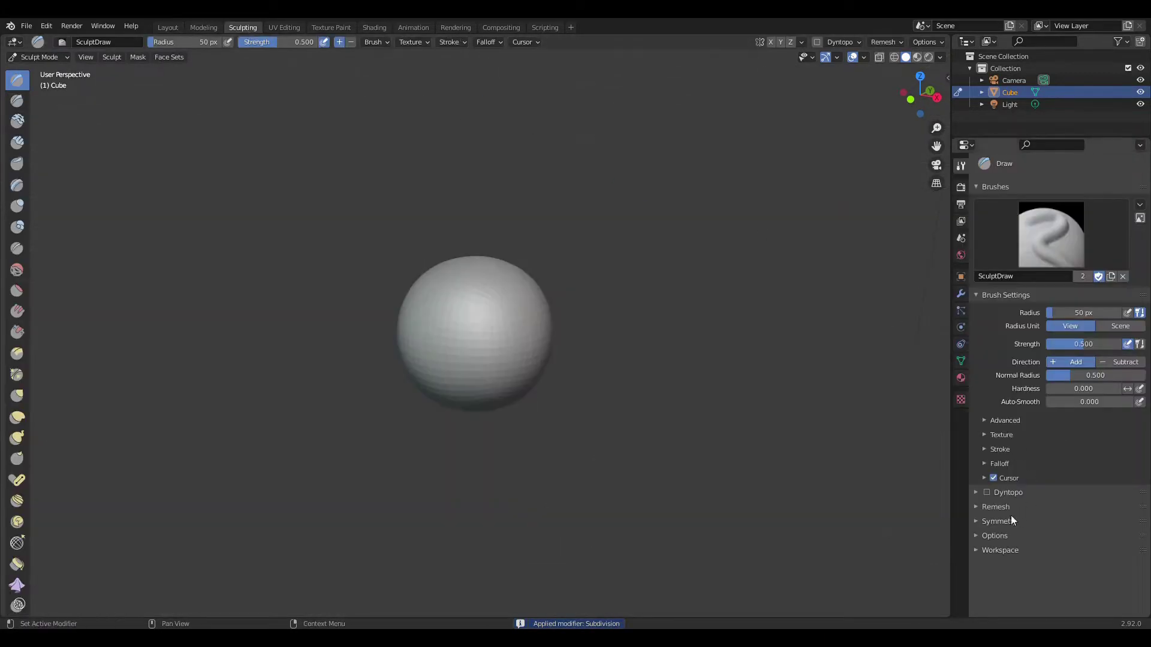
{"action": "left_click", "coordinate": [988, 493]}
{"action": "left_click", "coordinate": [976, 524]}
{"action": "left_click", "coordinate": [976, 507]}
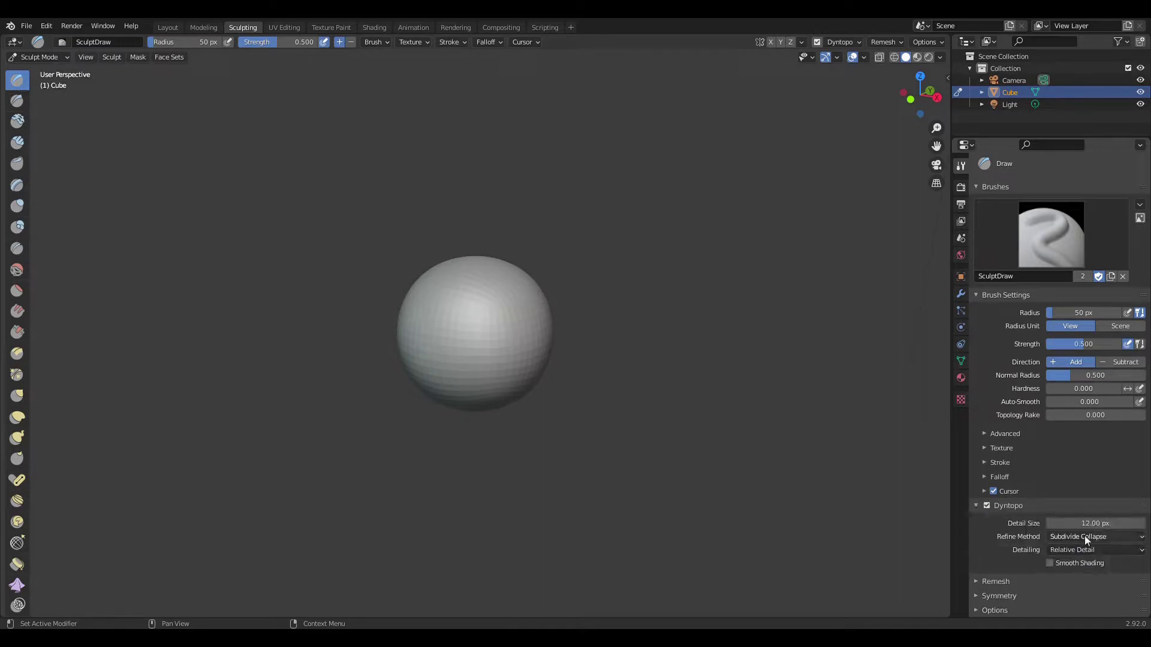
{"action": "left_click", "coordinate": [1085, 551]}
{"action": "left_click", "coordinate": [1071, 510]}
Step: Turn on X-axis mirror symmetry for sculpting
{"action": "scroll", "coordinate": [1055, 507], "scroll_direction": "down", "scroll_amount": 1}
{"action": "left_click", "coordinate": [999, 582]}
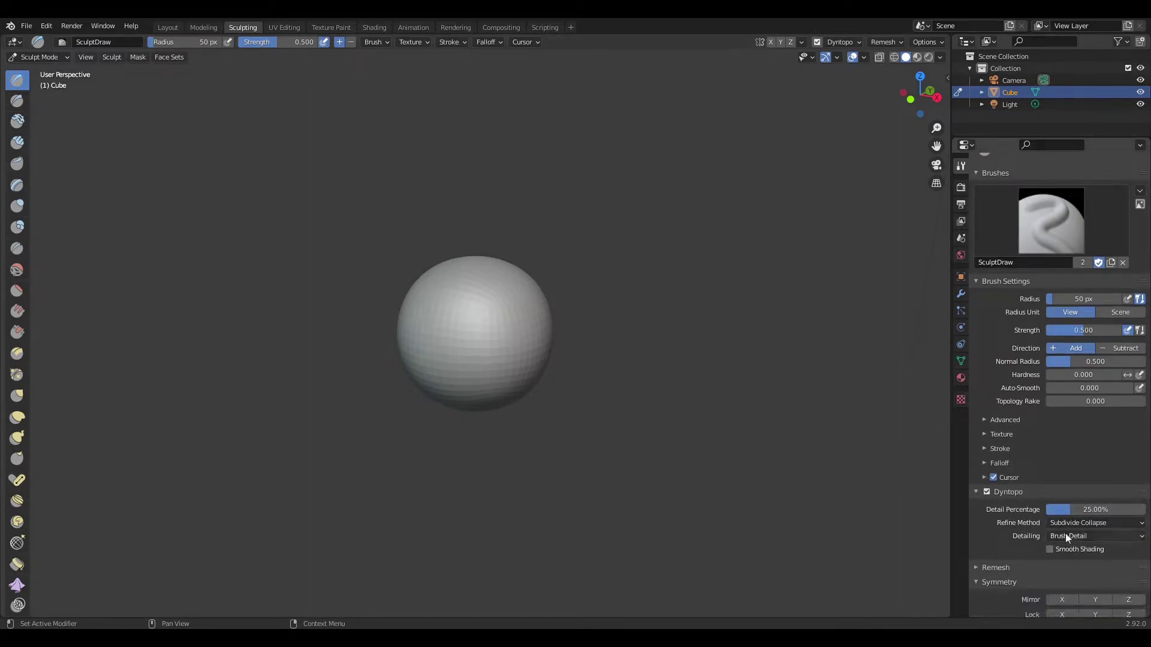
{"action": "scroll", "coordinate": [1073, 532], "scroll_direction": "down", "scroll_amount": 5}
{"action": "left_click", "coordinate": [1060, 528]}
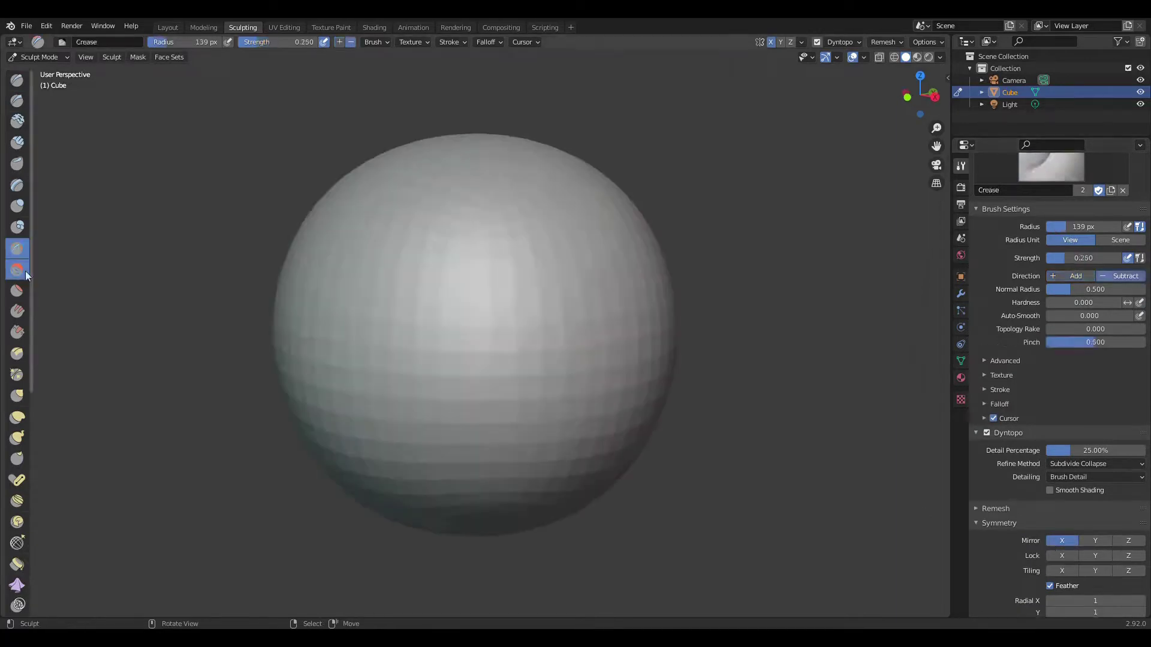
Step: Stretch the sphere into a pear-shaped spider body with Snake Hook strokes
{"action": "left_click_drag", "start_coordinate": [419, 270], "coordinate": [492, 397]}
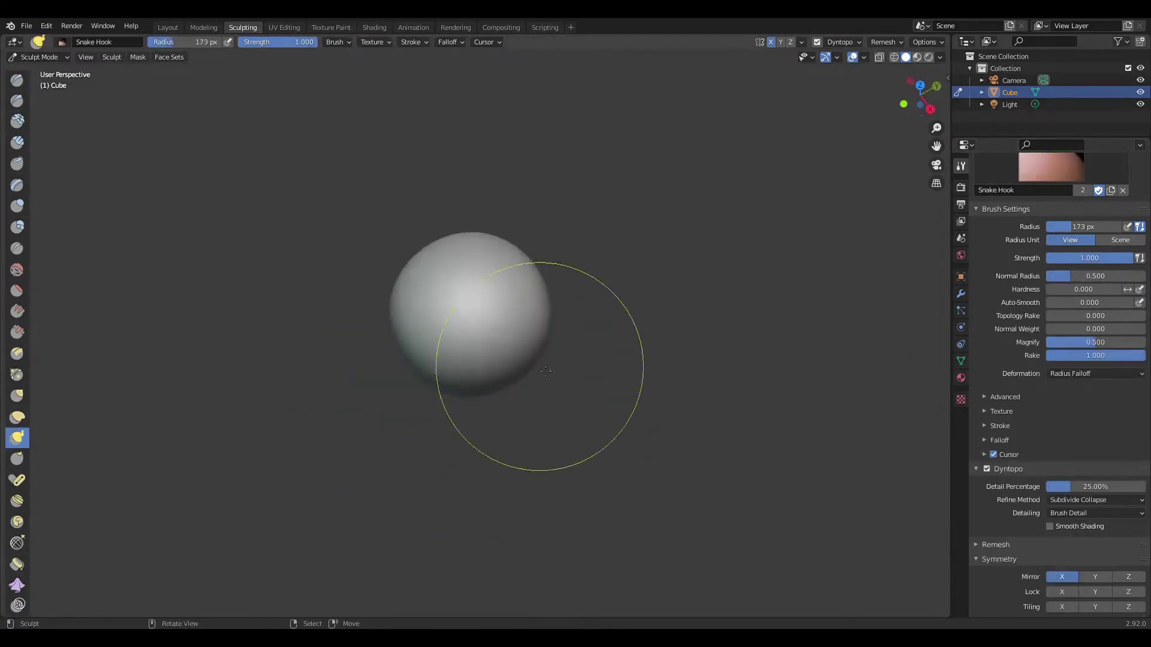
{"action": "left_click_drag", "start_coordinate": [534, 359], "coordinate": [618, 273]}
{"action": "middle_click_drag", "start_coordinate": [617, 273], "coordinate": [573, 316]}
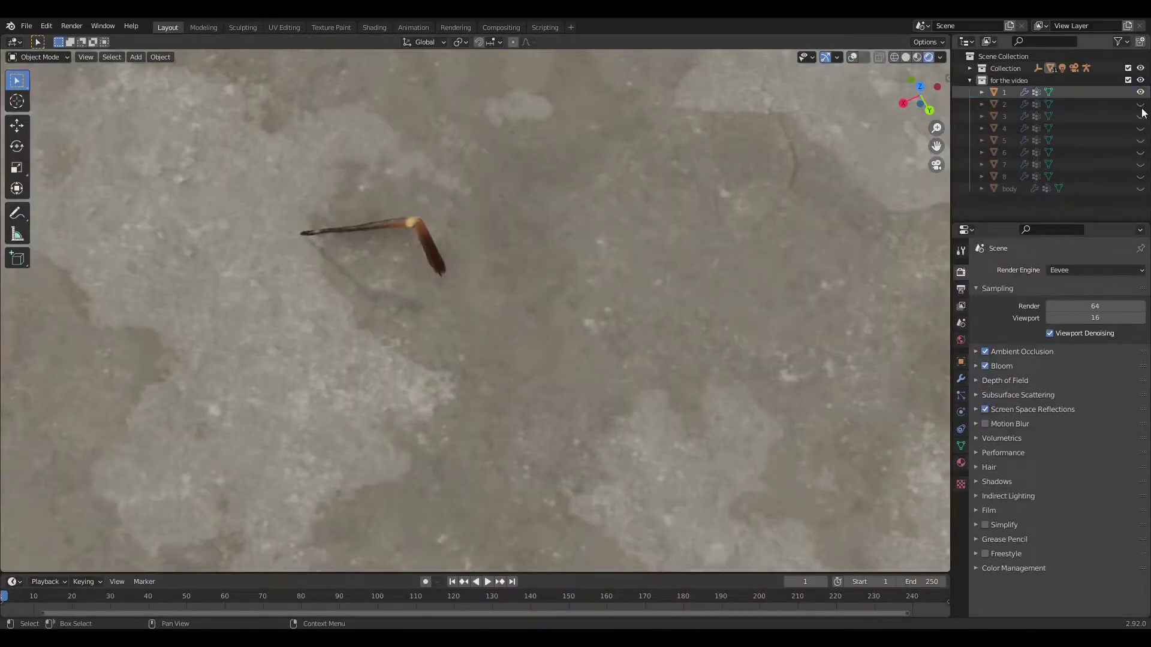
{"action": "left_click_drag", "start_coordinate": [1141, 99], "coordinate": [1142, 185]}
{"action": "left_click", "coordinate": [1142, 187]}
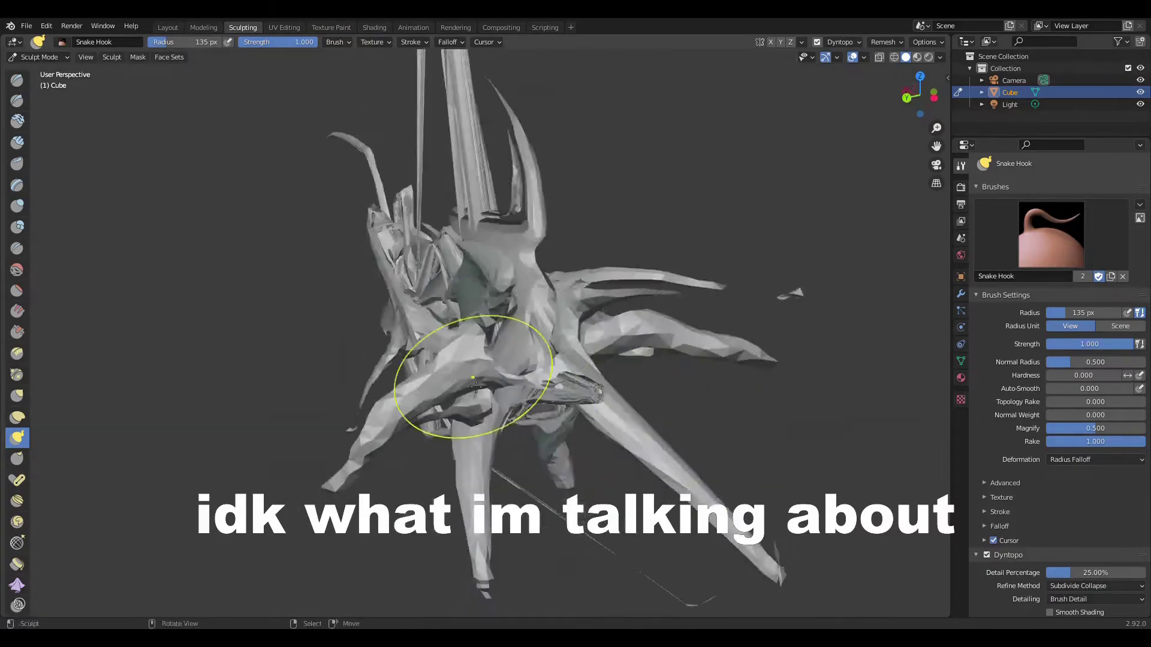
Step: Pull a second sphere out into a long leg tube
{"action": "middle_click_drag", "start_coordinate": [501, 412], "coordinate": [780, 390]}
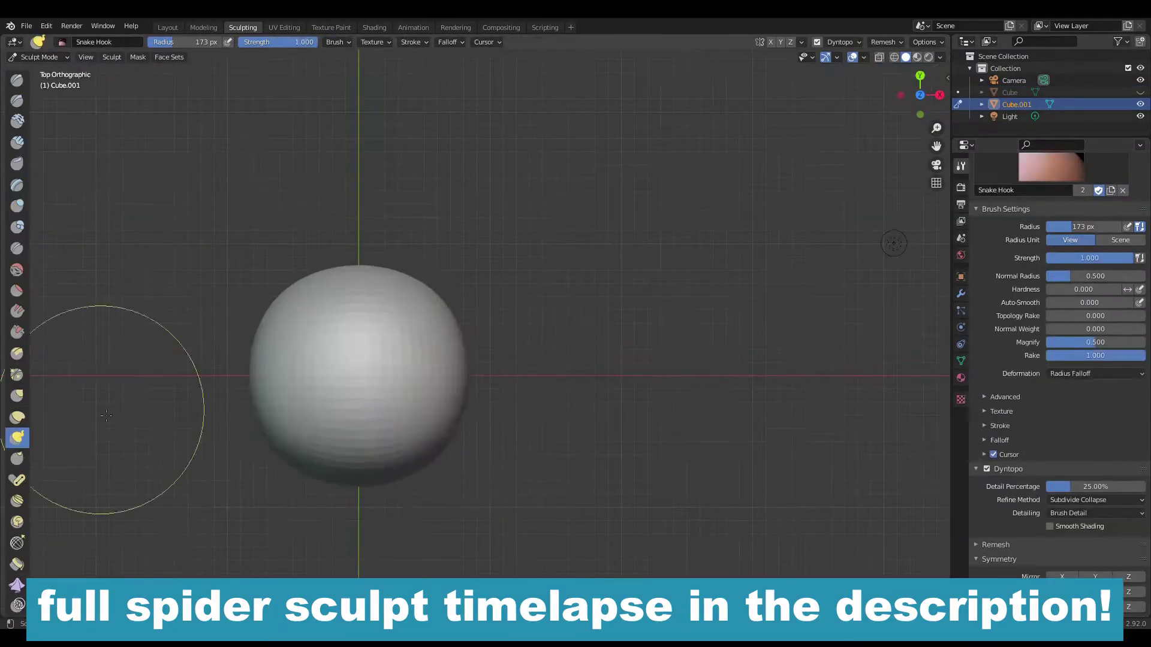
{"action": "left_click_drag", "start_coordinate": [411, 437], "coordinate": [681, 360]}
{"action": "scroll", "coordinate": [338, 327], "scroll_direction": "up", "scroll_amount": 3}
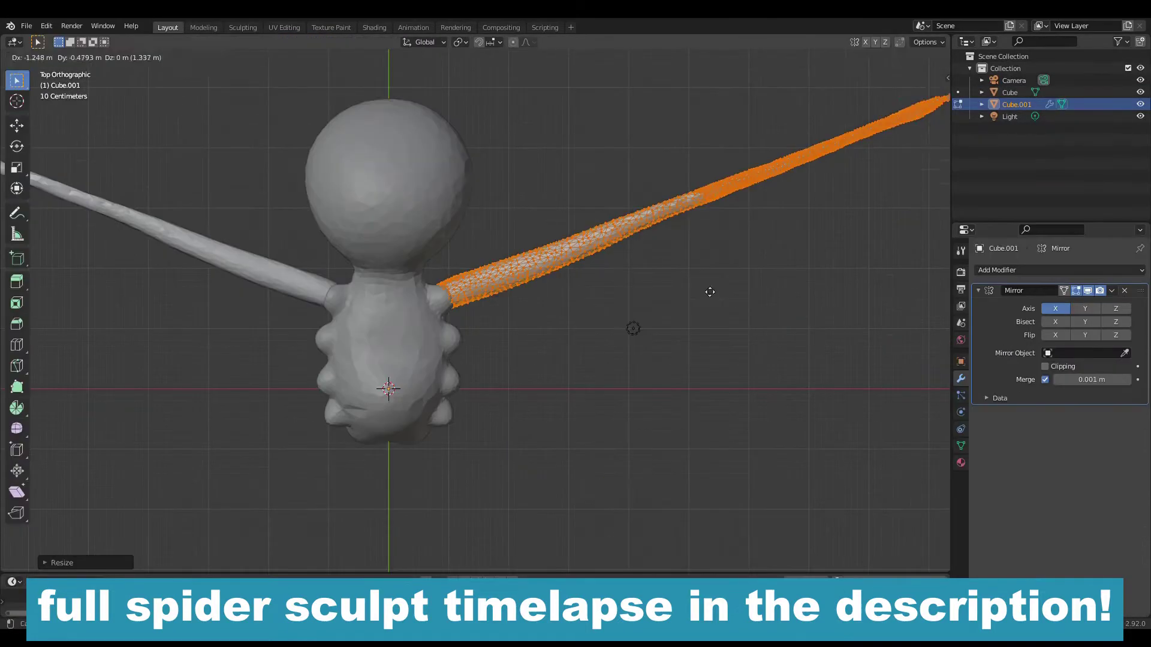
Step: Duplicate, rotate and reposition the leg to build up the spider's leg set
{"action": "left_click", "coordinate": [710, 292]}
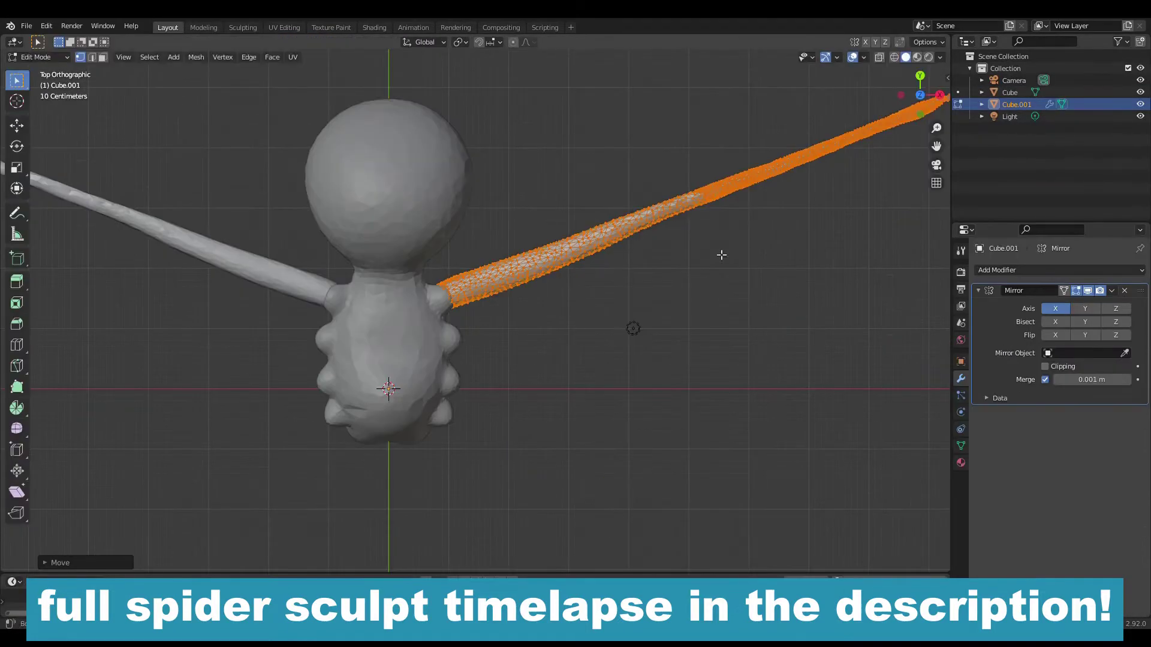
{"action": "key", "text": "shift+d"}
{"action": "left_click", "coordinate": [732, 303]}
{"action": "key", "text": "r"}
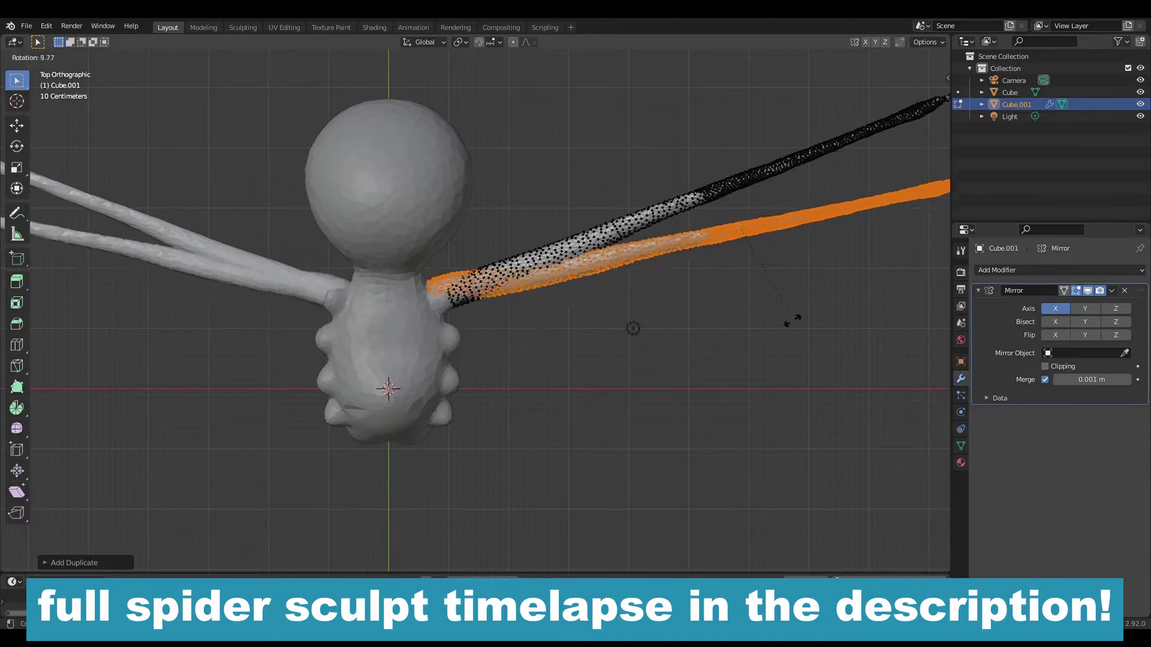
{"action": "left_click", "coordinate": [792, 334]}
{"action": "key", "text": "g"}
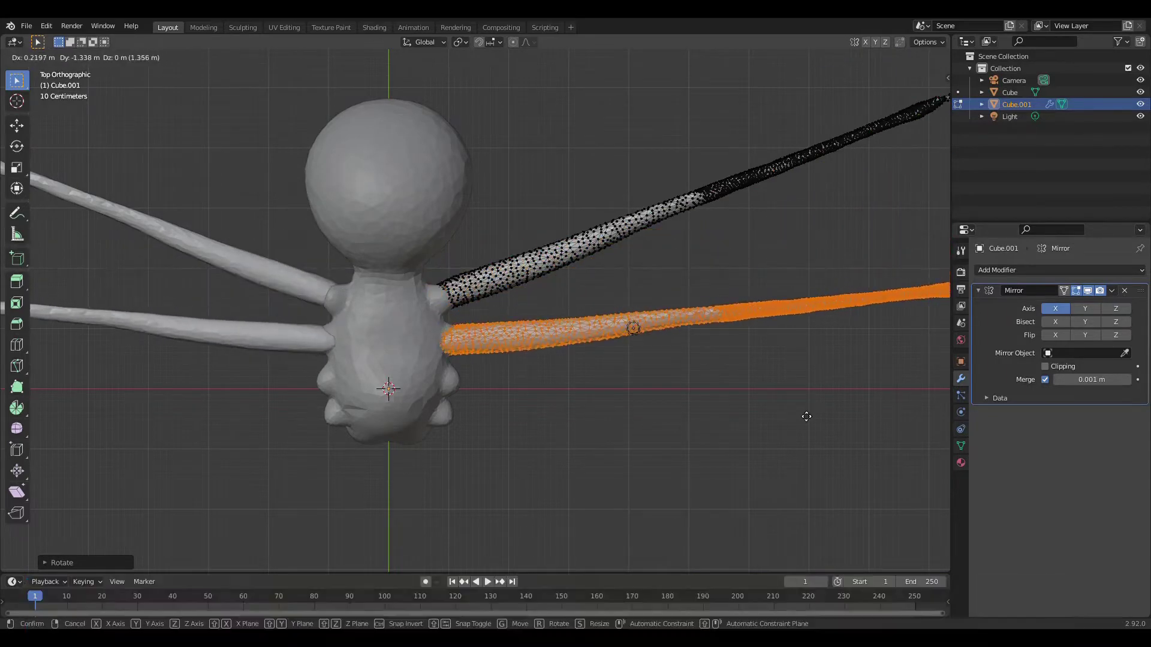
{"action": "left_click", "coordinate": [808, 415]}
{"action": "key", "text": "shift+d"}
{"action": "key", "text": "r"}
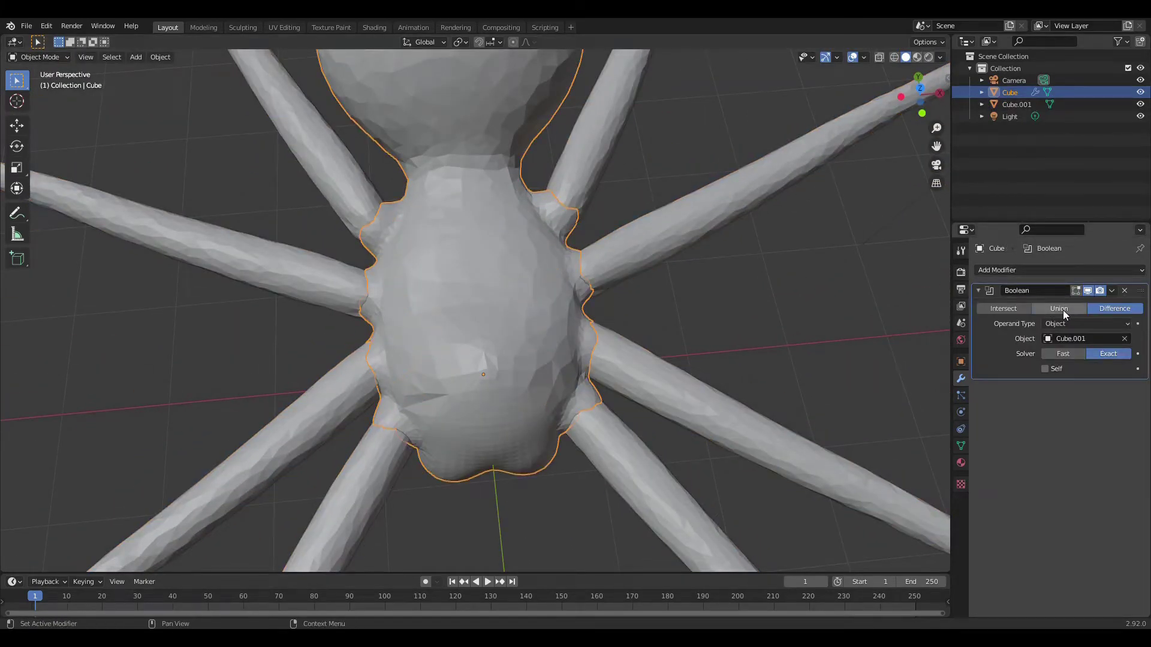
Step: Switch the body's Boolean modifier to Union and apply it to fuse in the legs
{"action": "left_click", "coordinate": [1059, 309]}
{"action": "middle_click_drag", "start_coordinate": [729, 346], "coordinate": [403, 326]}
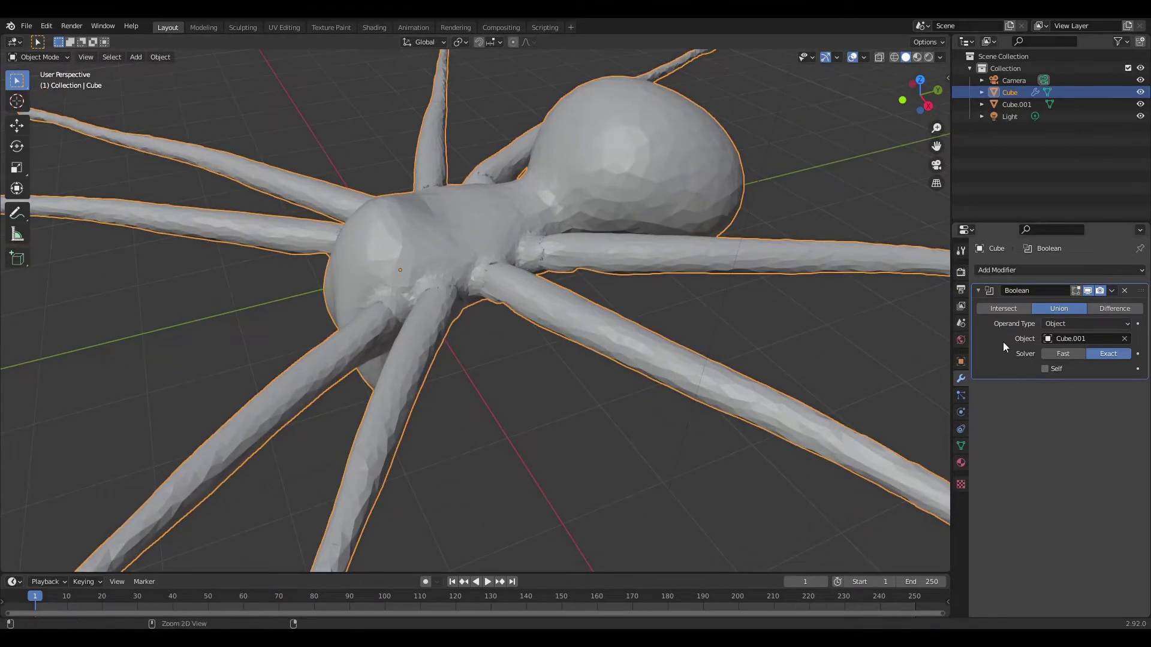
{"action": "key", "text": "ctrl+a"}
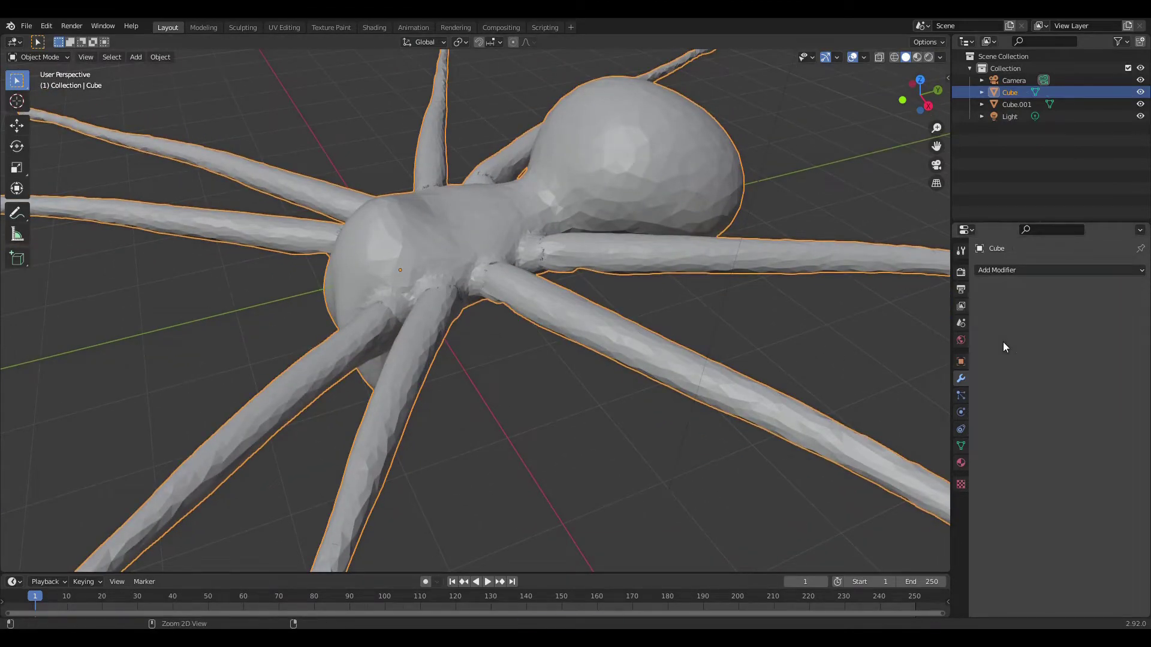
{"action": "scroll", "coordinate": [498, 253], "scroll_direction": "down", "scroll_amount": 5}
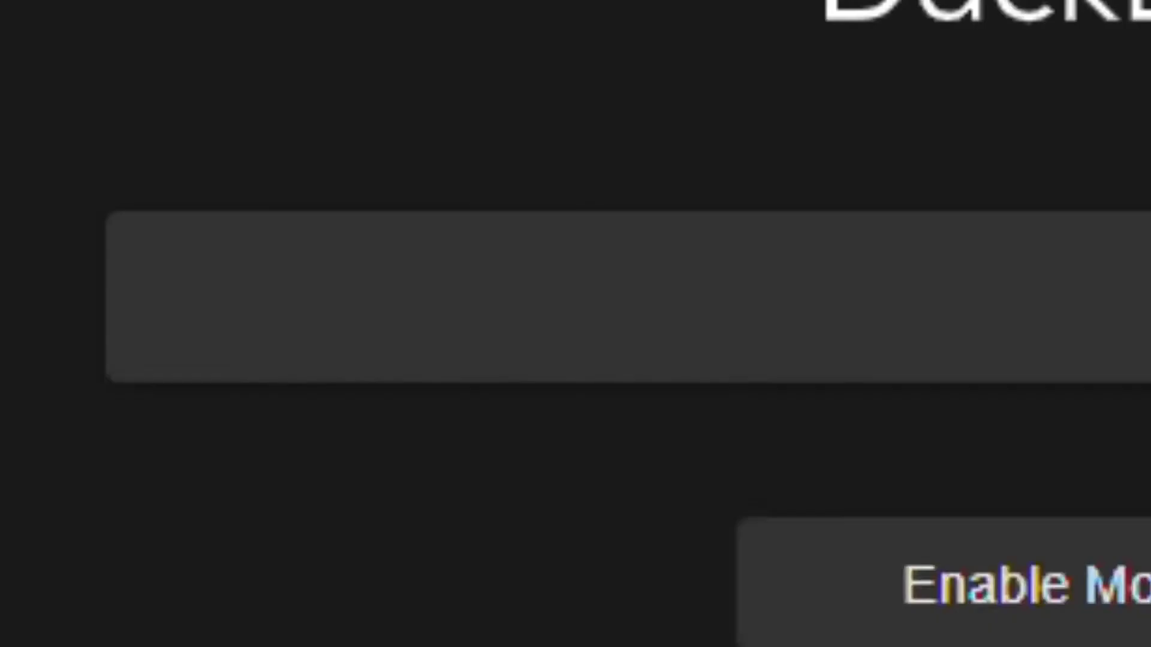
Step: Search 'DO SPIDER HAVE BONES????' and highlight the sentence saying spiders have no bones
{"action": "type", "text": "DO SPIDER HAVE BONES????"}
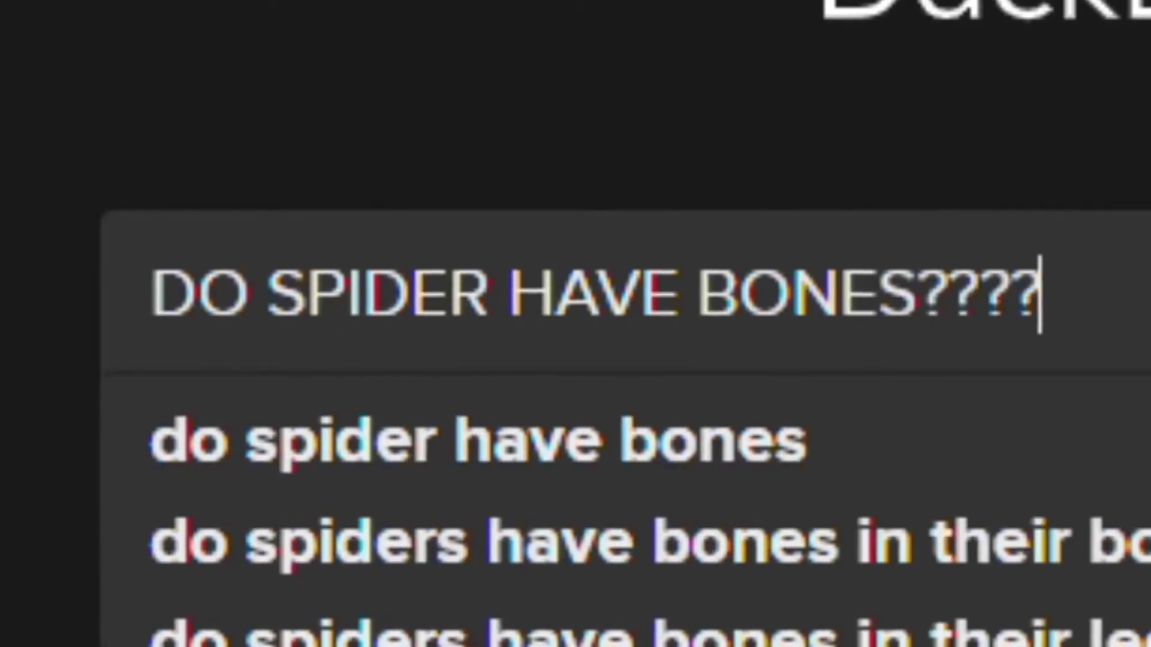
{"action": "key", "text": "Return"}
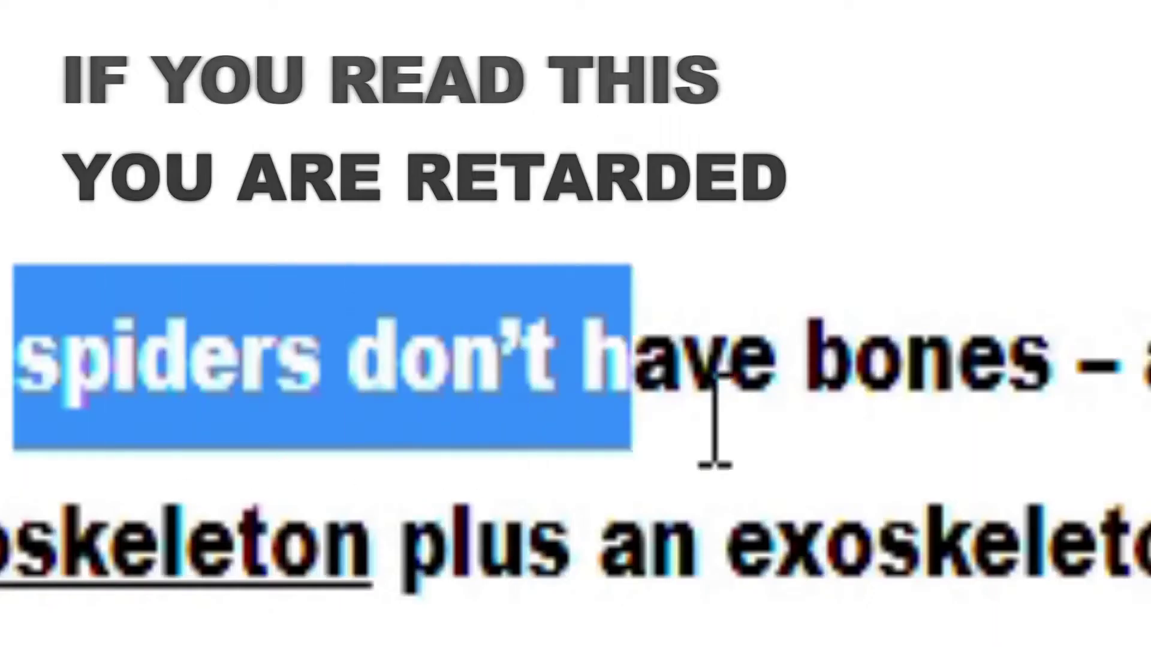
{"action": "left_click_drag", "start_coordinate": [712, 428], "coordinate": [1142, 438]}
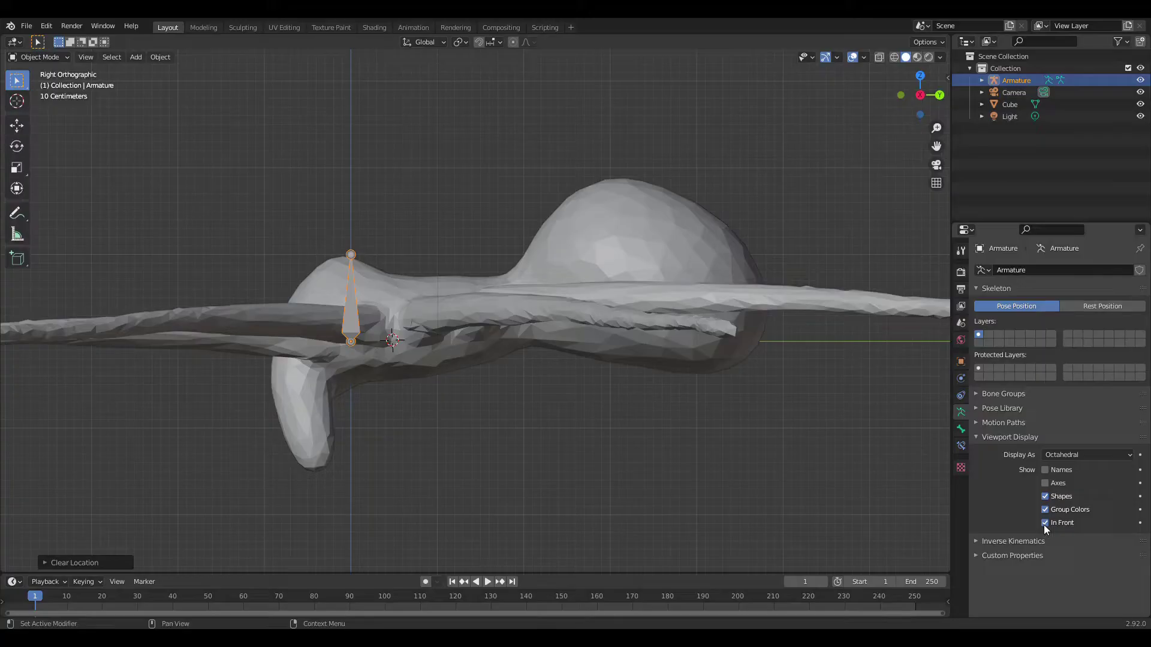
Step: Move the armature into the spider's body and reposition its first bone
{"action": "scroll", "coordinate": [397, 415], "scroll_direction": "up", "scroll_amount": 3}
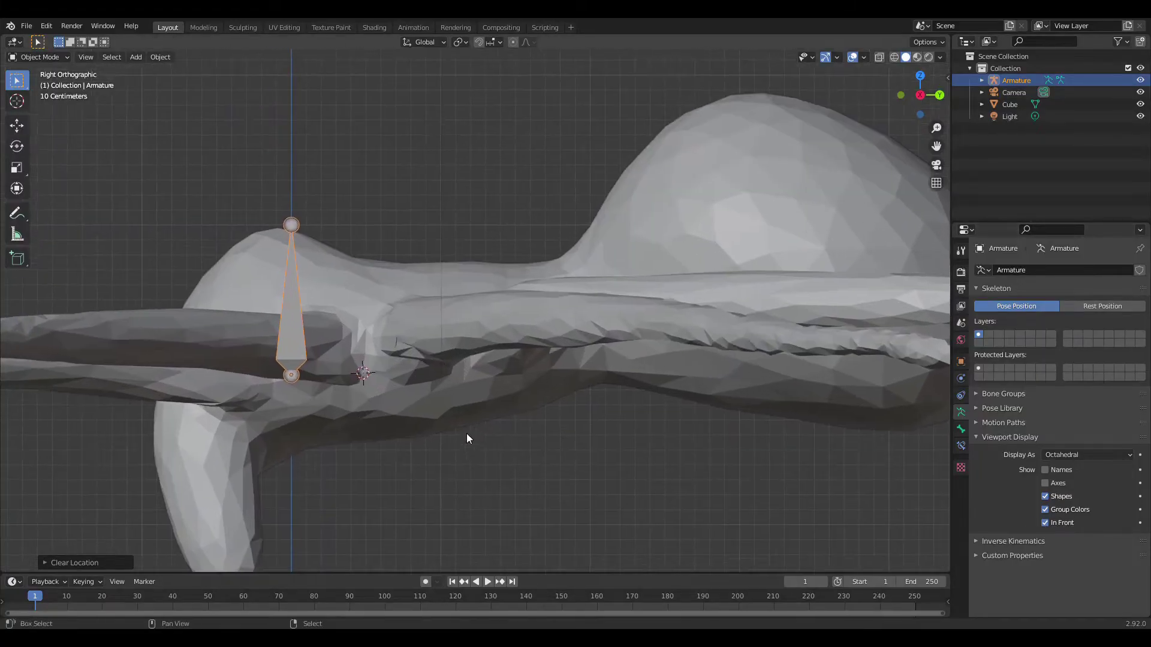
{"action": "key", "text": "g"}
{"action": "left_click", "coordinate": [613, 385]}
{"action": "key", "text": "Tab"}
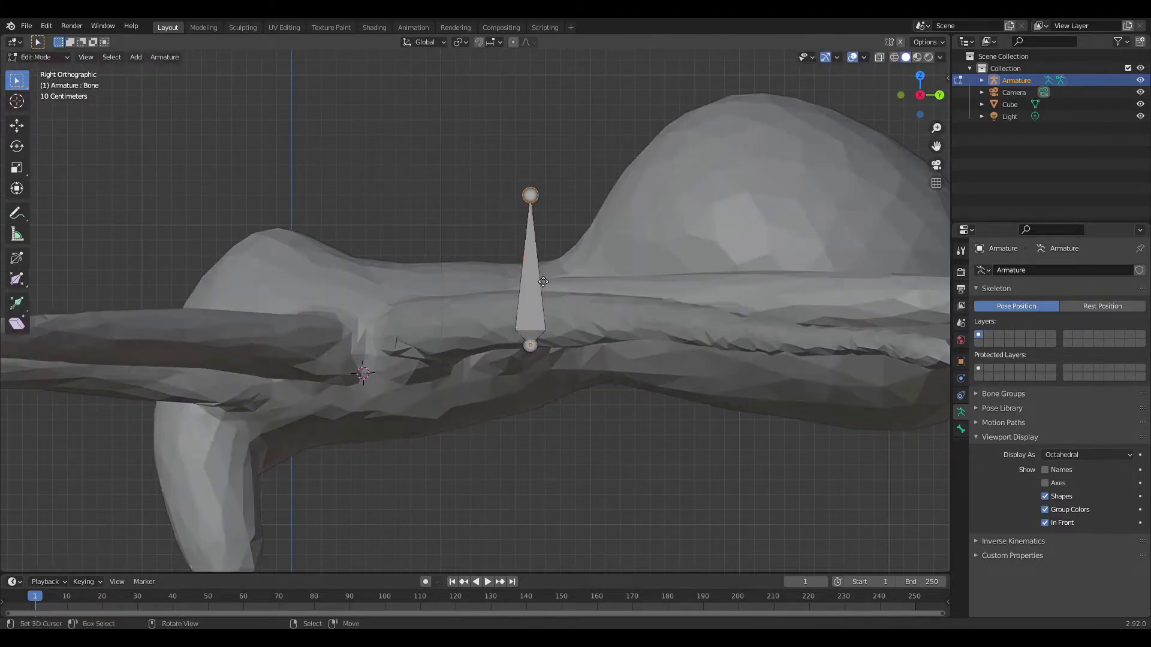
{"action": "key", "text": "g"}
{"action": "left_click", "coordinate": [377, 416]}
Step: Extrude a series of new bones from the first bone's tip
{"action": "key", "text": "e"}
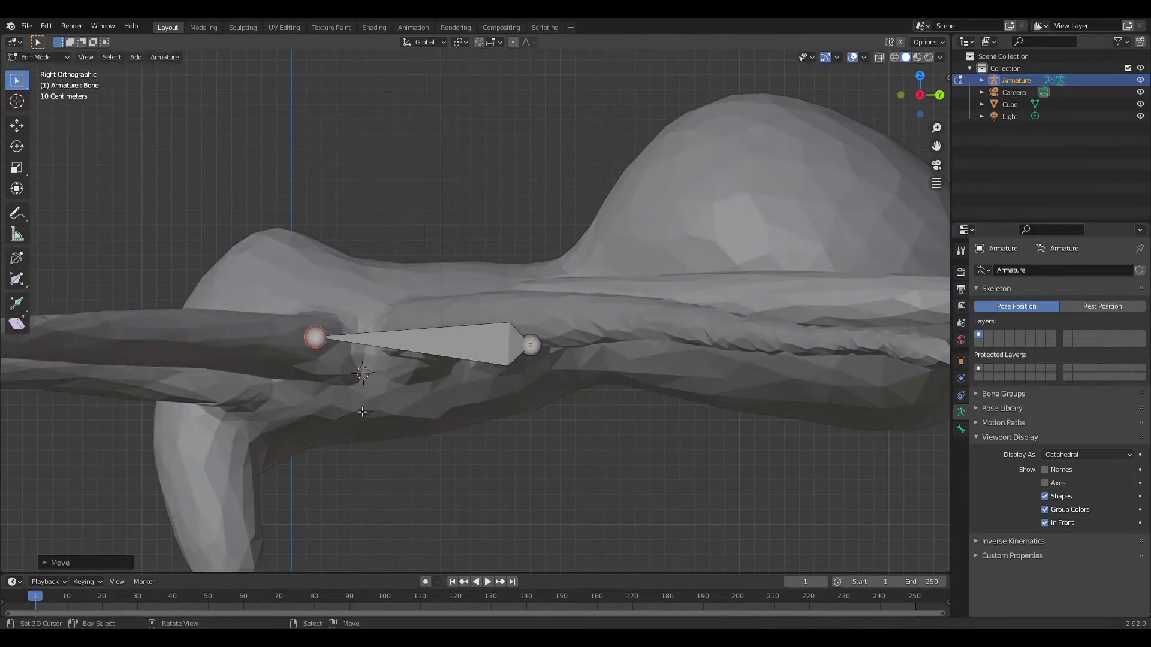
{"action": "left_click", "coordinate": [275, 392]}
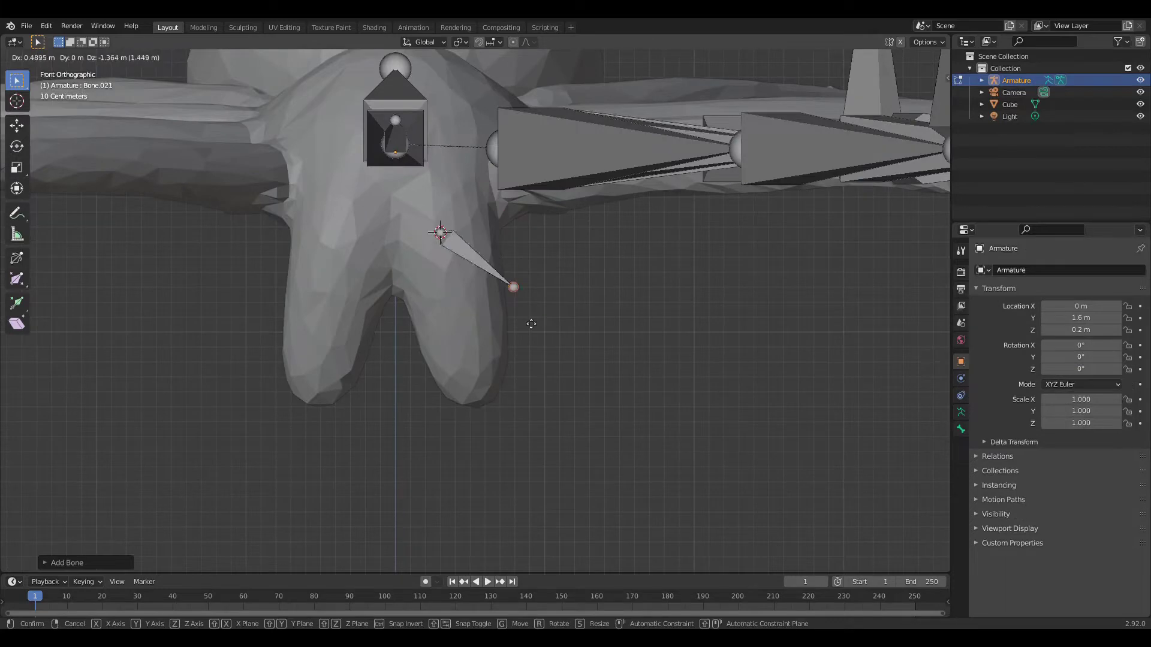
{"action": "left_click", "coordinate": [457, 312]}
{"action": "key", "text": "e"}
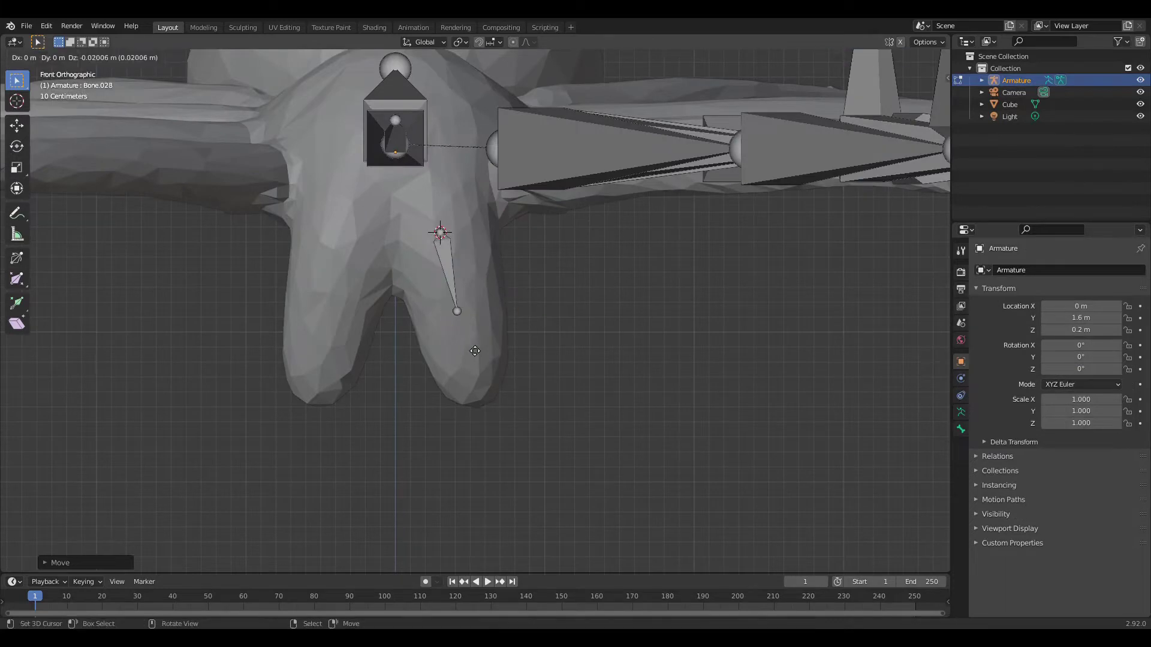
{"action": "left_click", "coordinate": [486, 402]}
Step: Extrude one more bone forward into the spider's head
{"action": "middle_click_drag", "start_coordinate": [464, 231], "coordinate": [469, 392]}
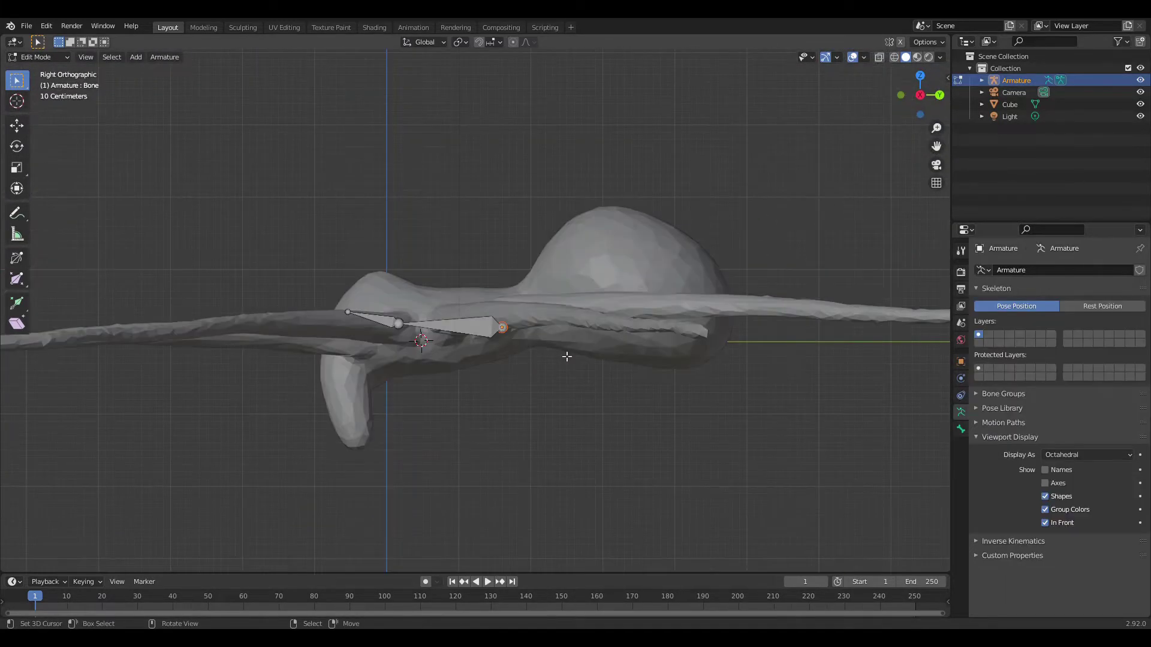
{"action": "key", "text": "e"}
{"action": "left_click", "coordinate": [669, 352]}
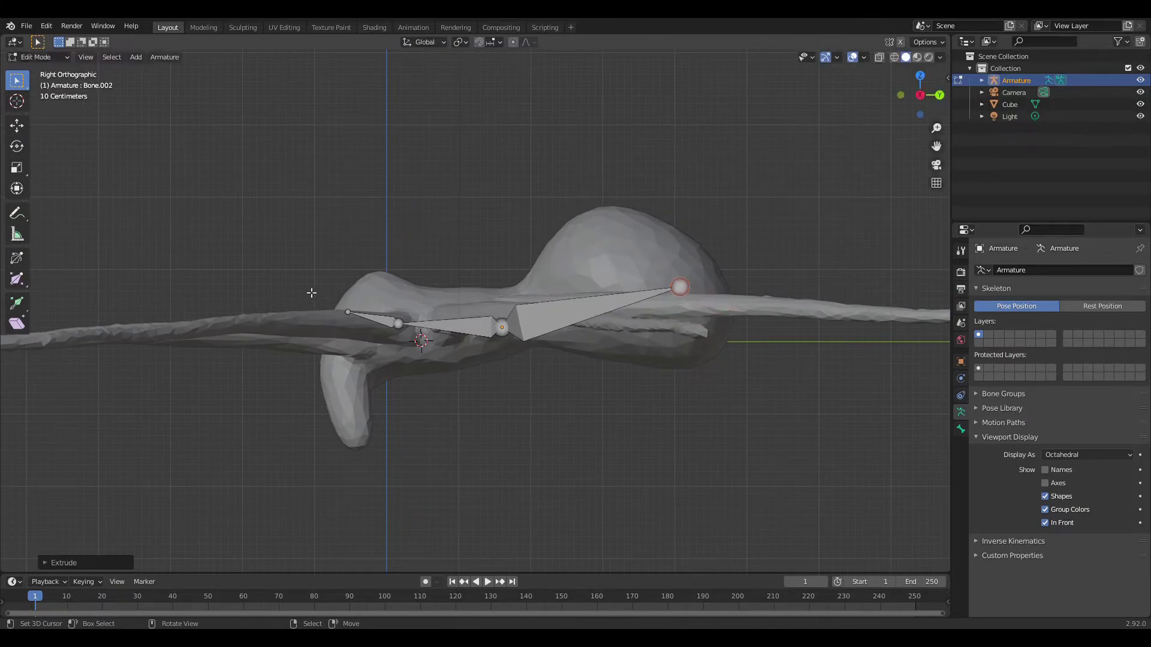
{"action": "middle_click_drag", "start_coordinate": [311, 293], "coordinate": [522, 348]}
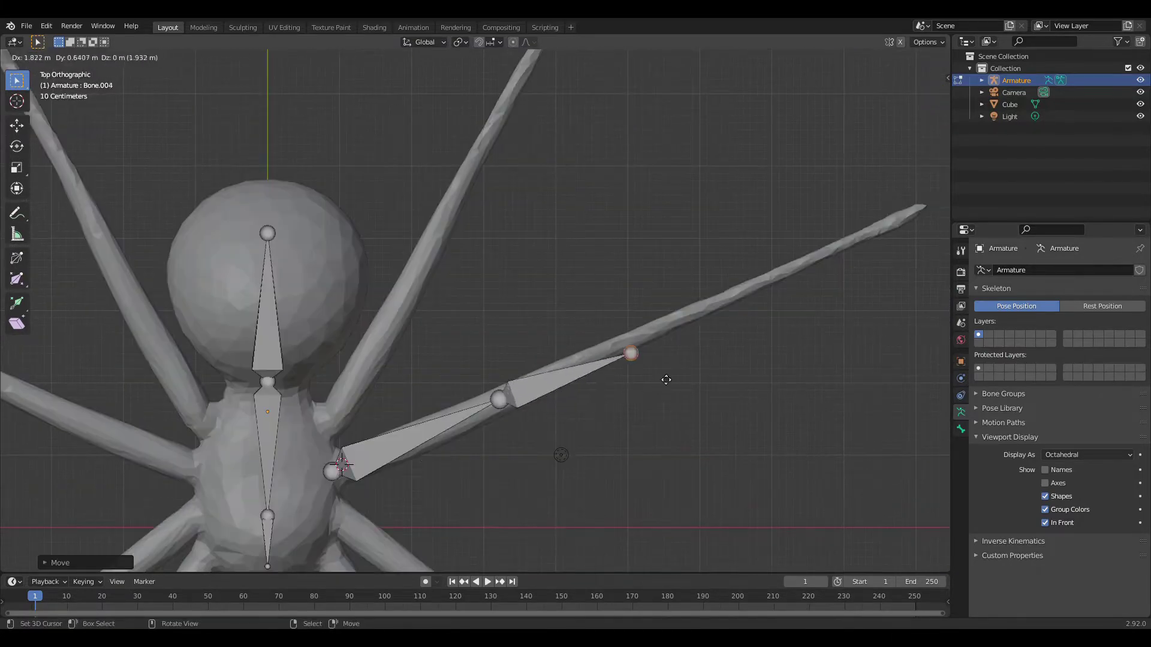
Step: Extrude a chain of bones along a right leg out to its tip
{"action": "left_click", "coordinate": [690, 360]}
{"action": "key", "text": "e"}
{"action": "left_click", "coordinate": [818, 297]}
{"action": "key", "text": "e"}
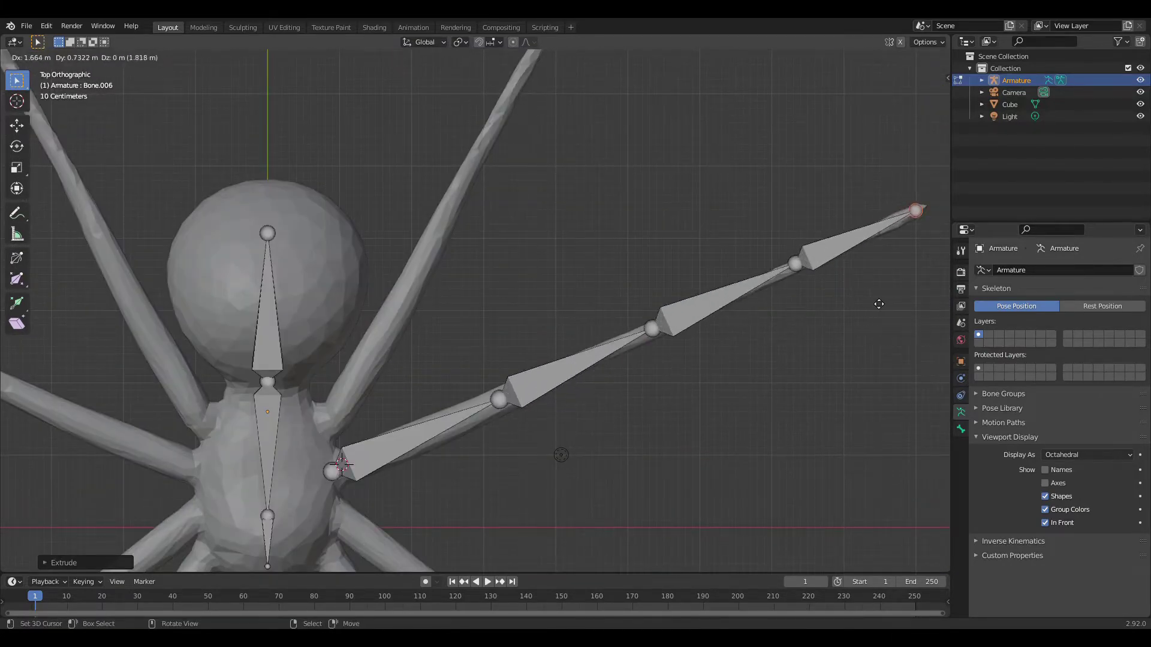
{"action": "left_click", "coordinate": [879, 304]}
{"action": "scroll", "coordinate": [737, 402], "scroll_direction": "down", "scroll_amount": 5}
{"action": "middle_click_drag", "start_coordinate": [480, 360], "coordinate": [521, 316]}
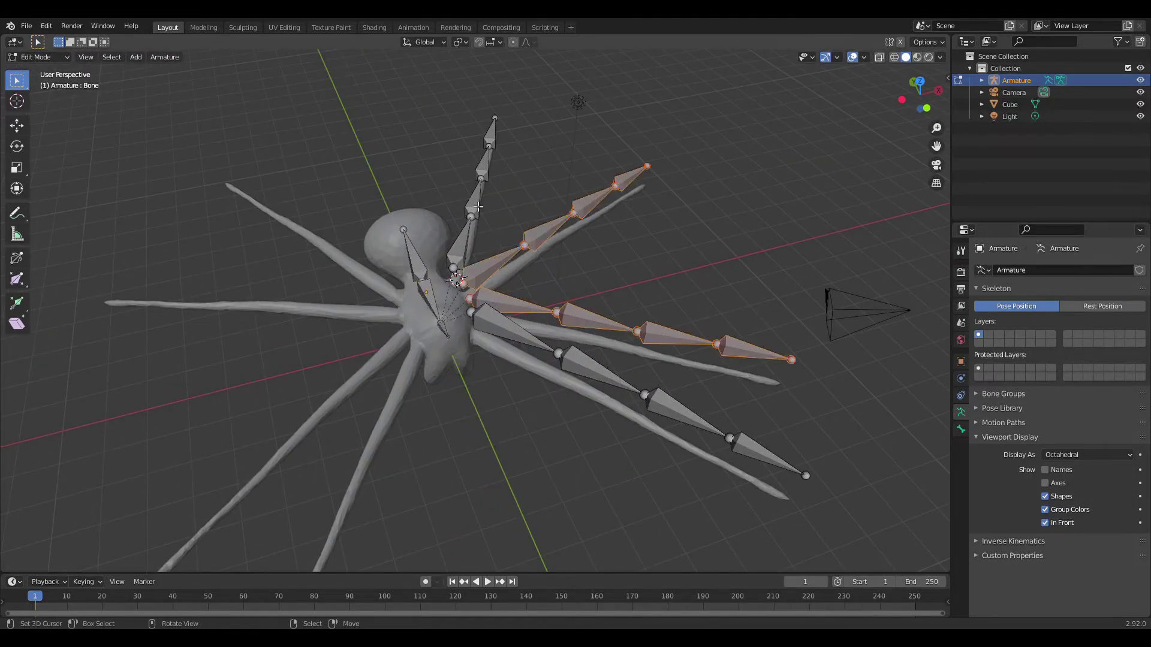
Step: In front view, move the leg bones down along Z
{"action": "key", "text": "KP_1"}
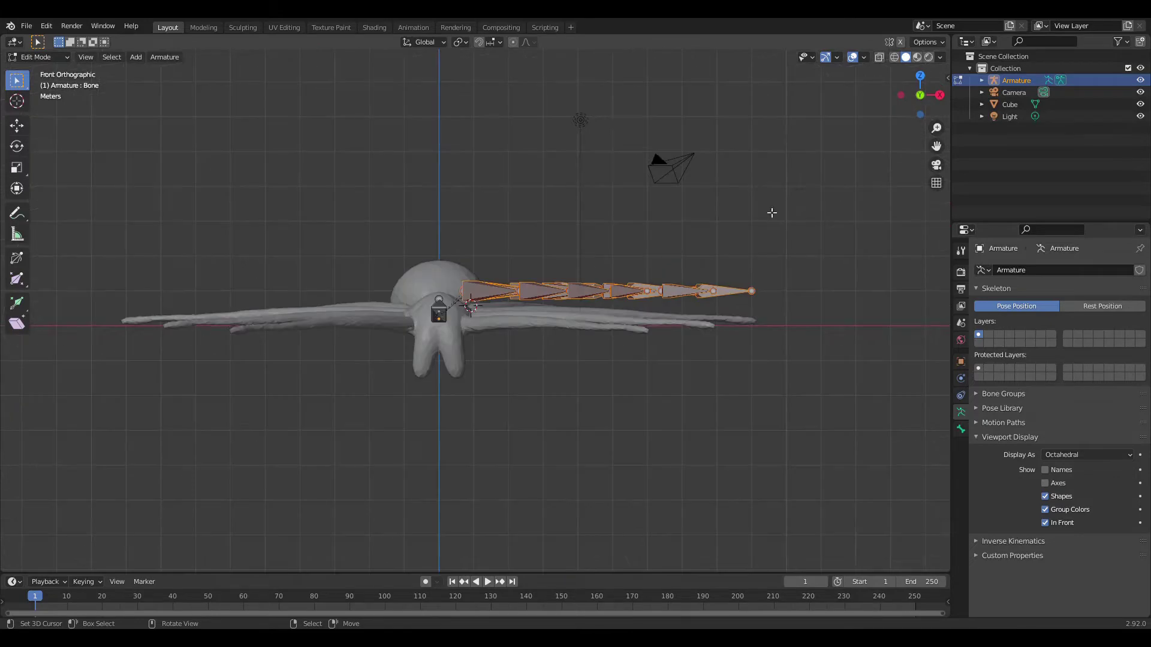
{"action": "key", "text": "g"}
{"action": "key", "text": "z"}
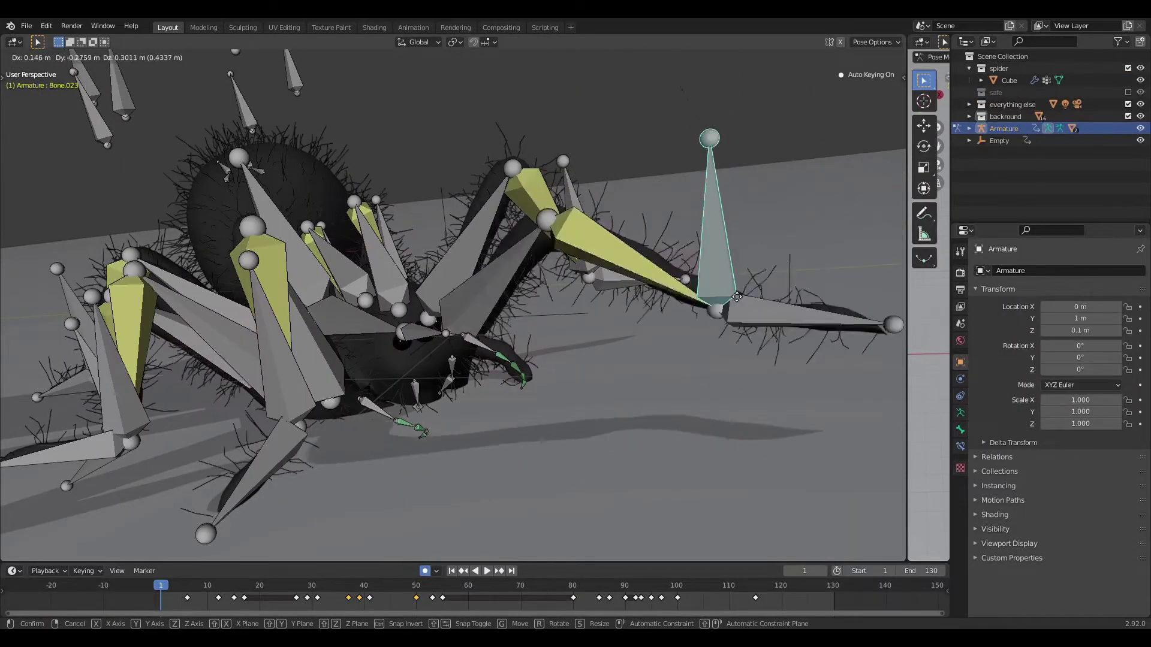
Step: Select control bone Bone.019, then make leg bone Bone.016 active for IK
{"action": "left_click_drag", "start_coordinate": [727, 218], "coordinate": [534, 216]}
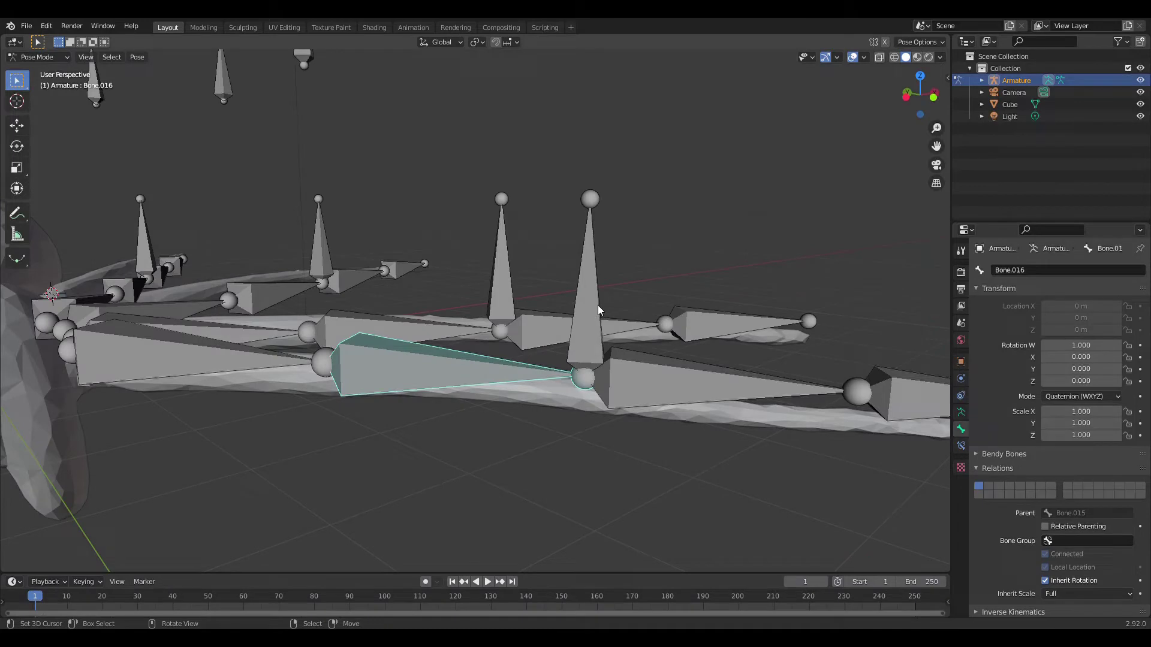
{"action": "left_click", "coordinate": [598, 304]}
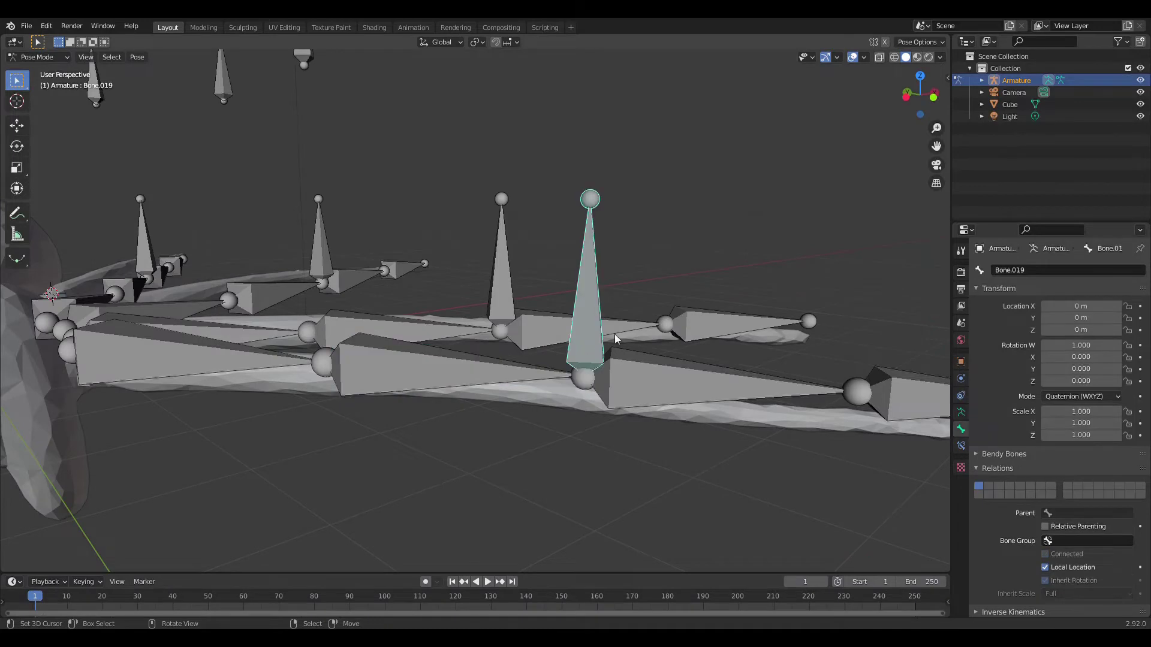
{"action": "left_click", "coordinate": [439, 374], "text": "shift"}
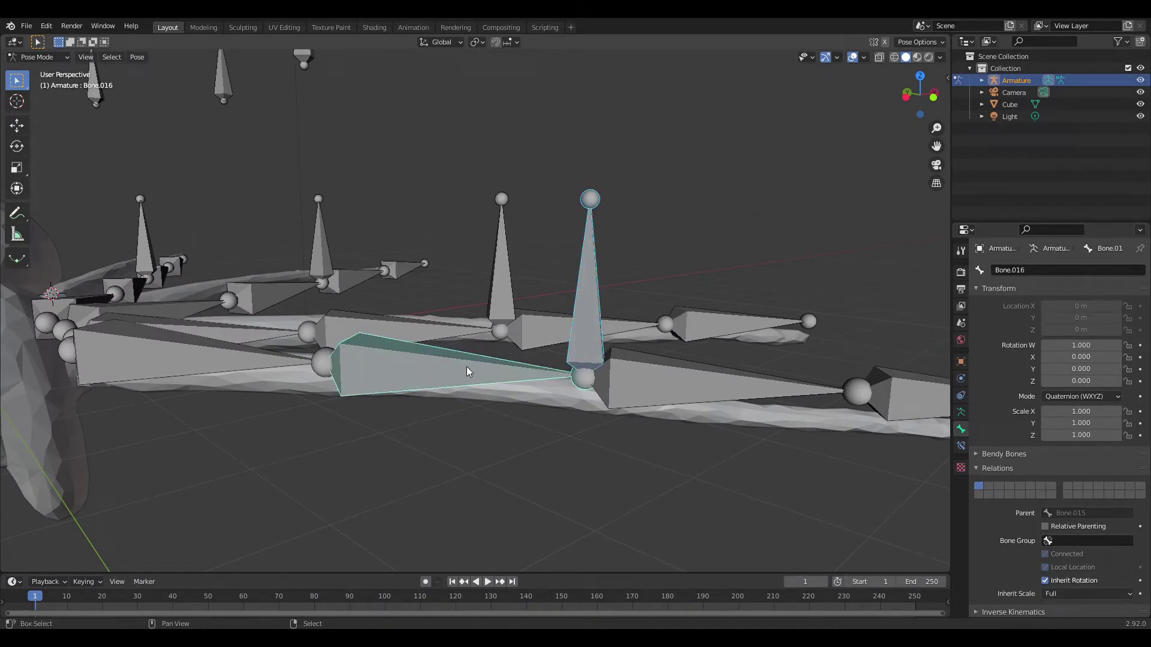
{"action": "key", "text": "shift+i"}
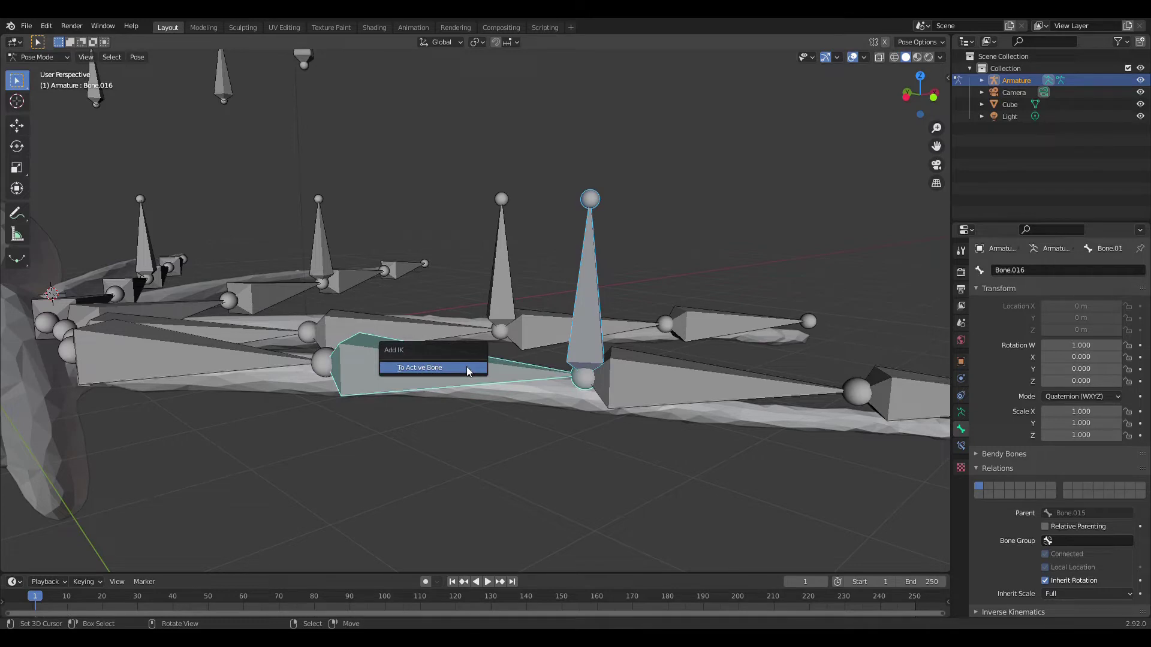
Step: Add an IK constraint to Bone.016 with pole Bone.023, chain length 2, pole angle about -90°
{"action": "left_click", "coordinate": [466, 367]}
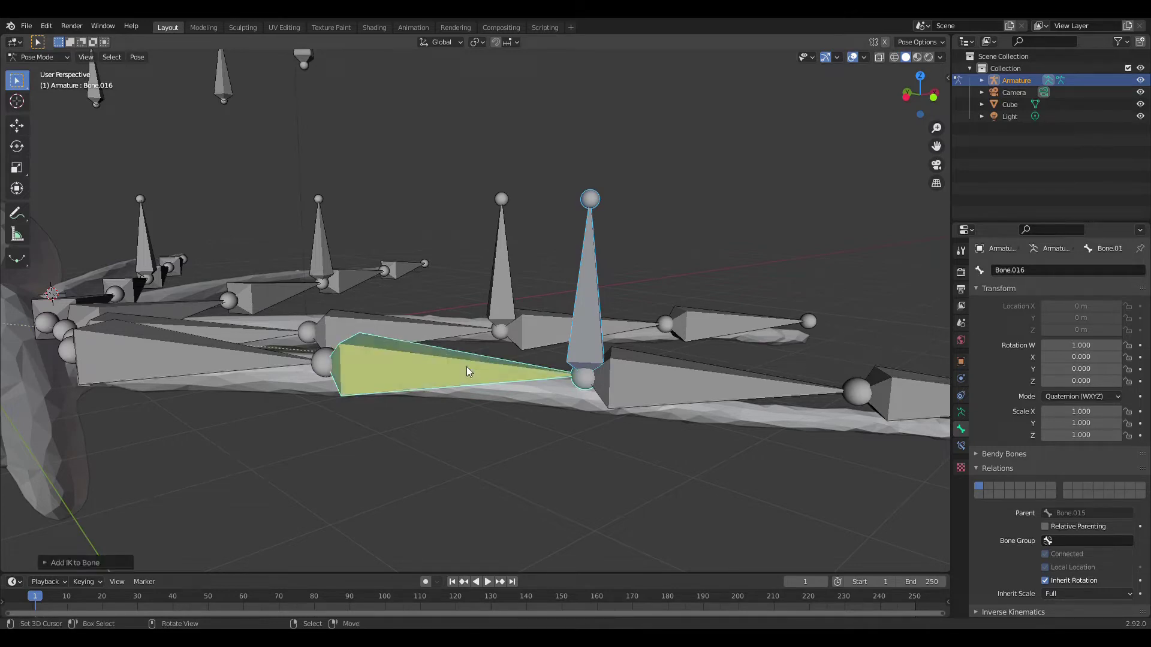
{"action": "left_click", "coordinate": [961, 446]}
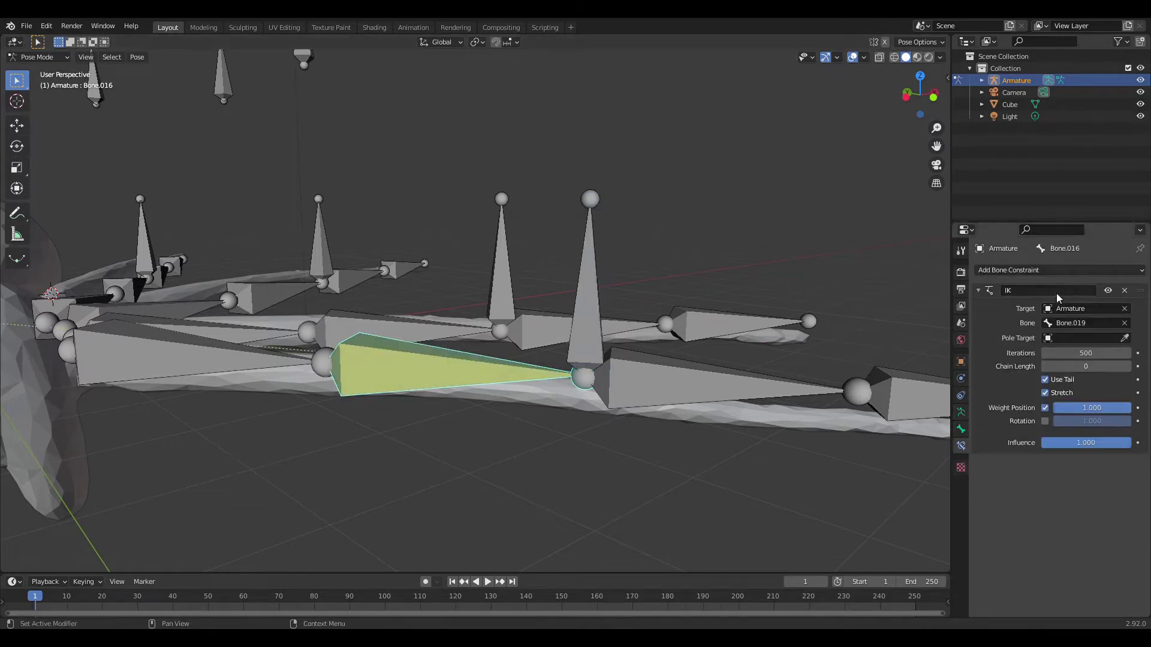
{"action": "left_click", "coordinate": [1078, 339]}
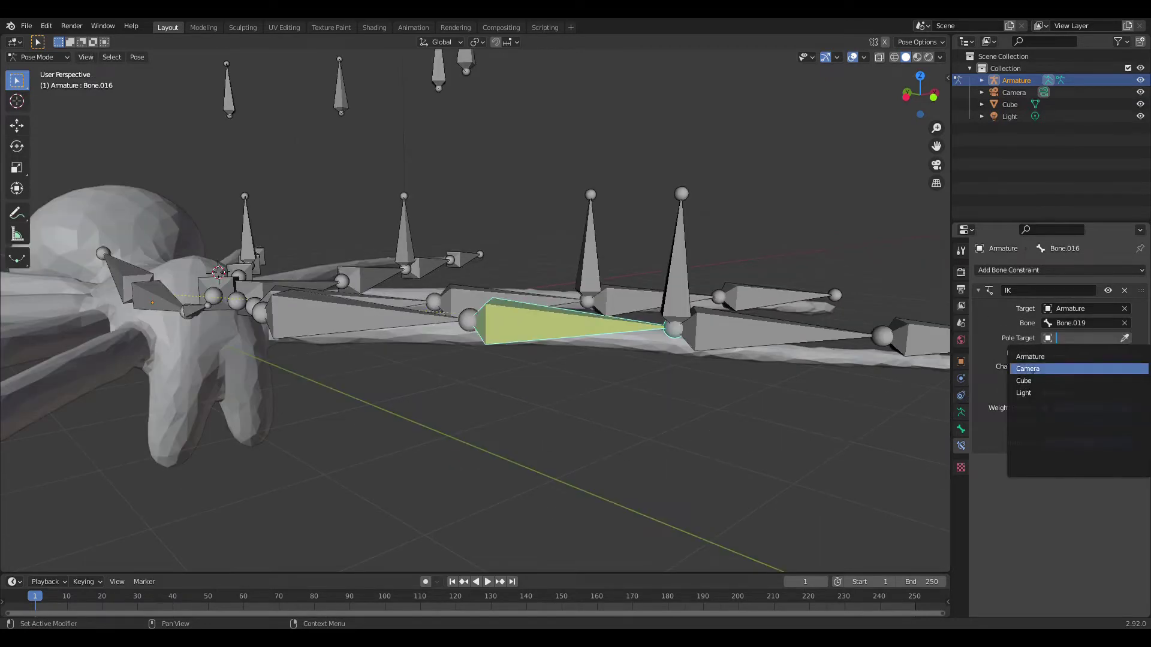
{"action": "left_click", "coordinate": [1030, 357]}
{"action": "left_click", "coordinate": [1088, 353]}
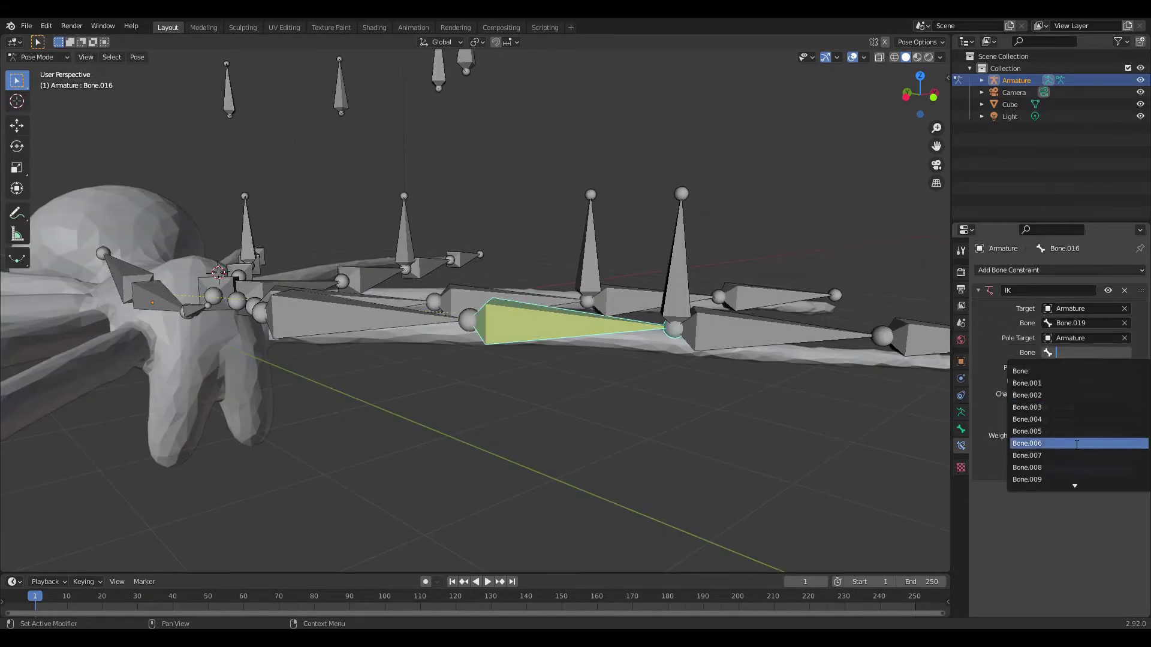
{"action": "scroll", "coordinate": [1077, 445], "scroll_direction": "down", "scroll_amount": 6}
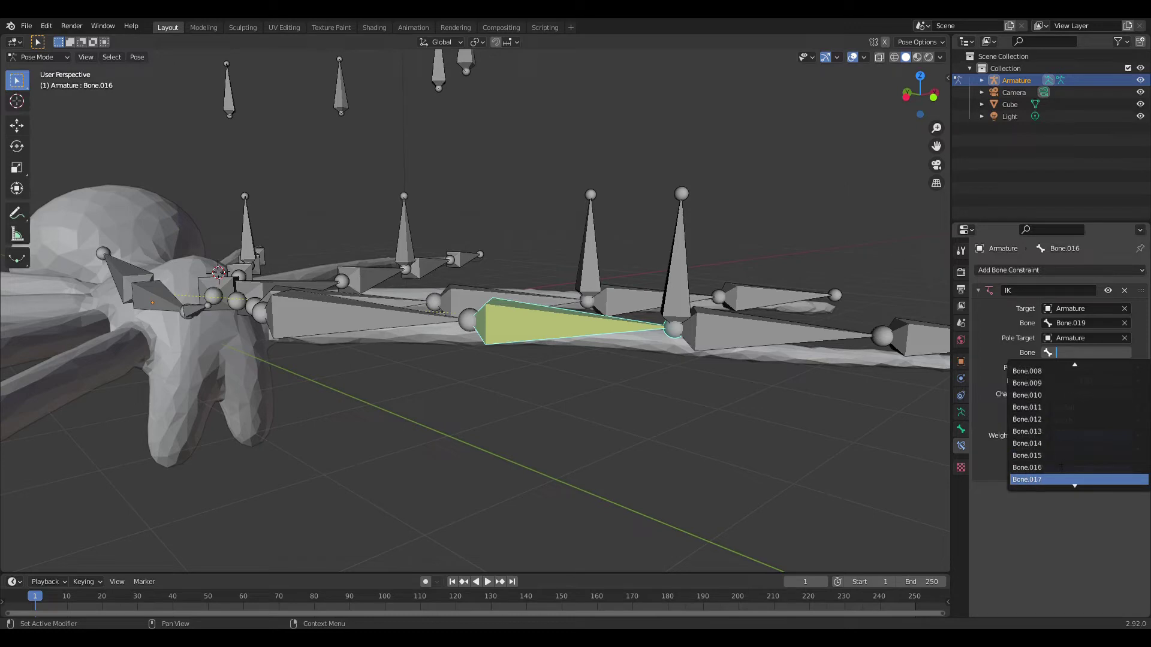
{"action": "left_click", "coordinate": [1056, 483]}
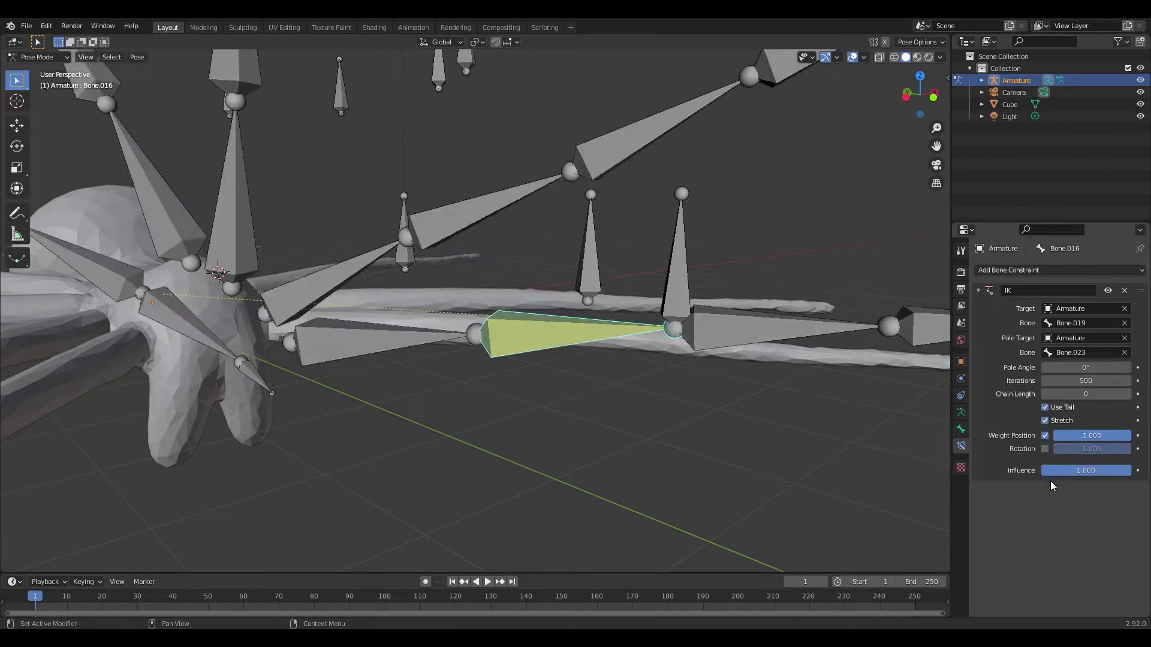
{"action": "left_click", "coordinate": [1128, 400]}
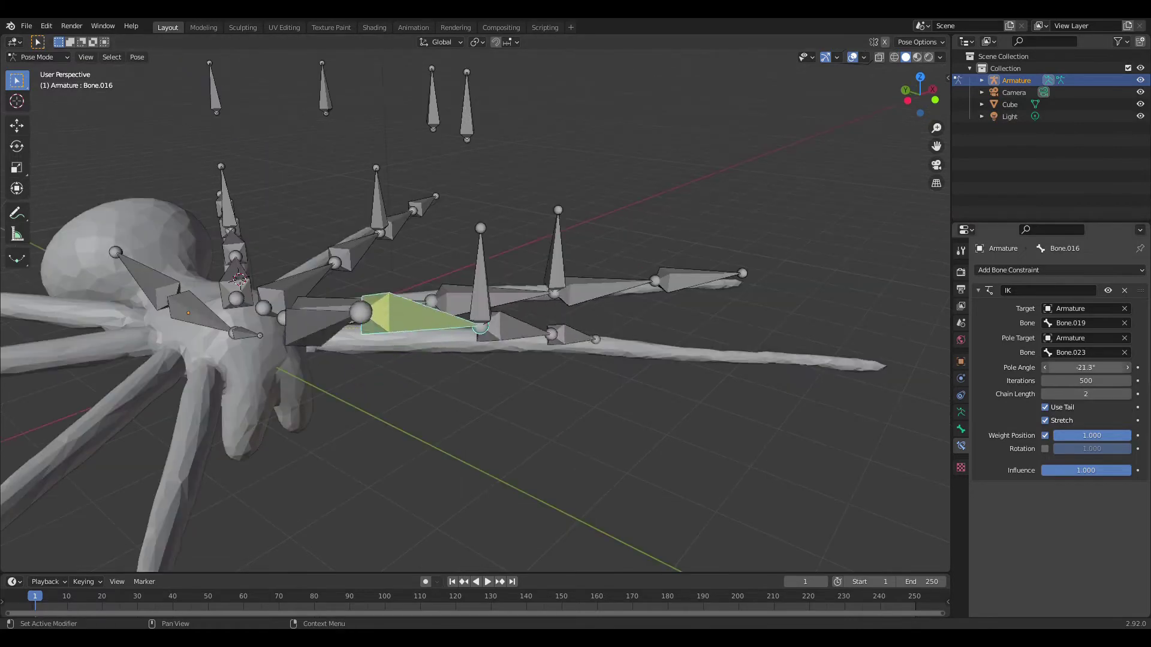
{"action": "left_click_drag", "start_coordinate": [1086, 367], "coordinate": [1046, 367]}
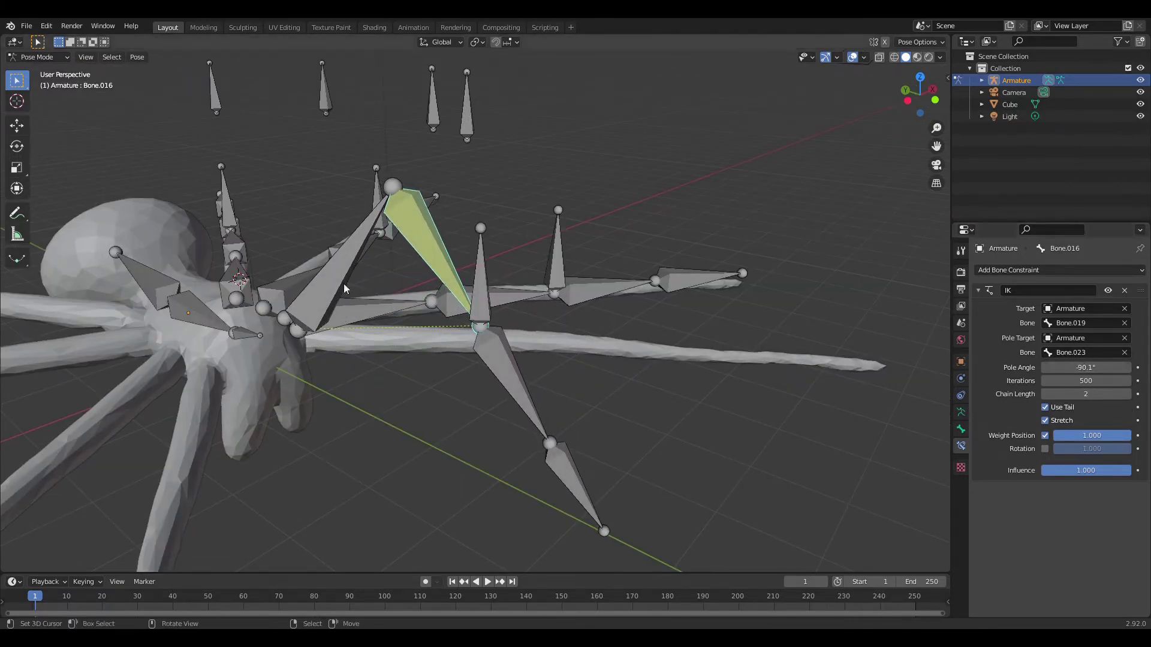
Step: Select control bone Bone.019 and move it to test the leg IK
{"action": "middle_click_drag", "start_coordinate": [480, 407], "coordinate": [384, 408]}
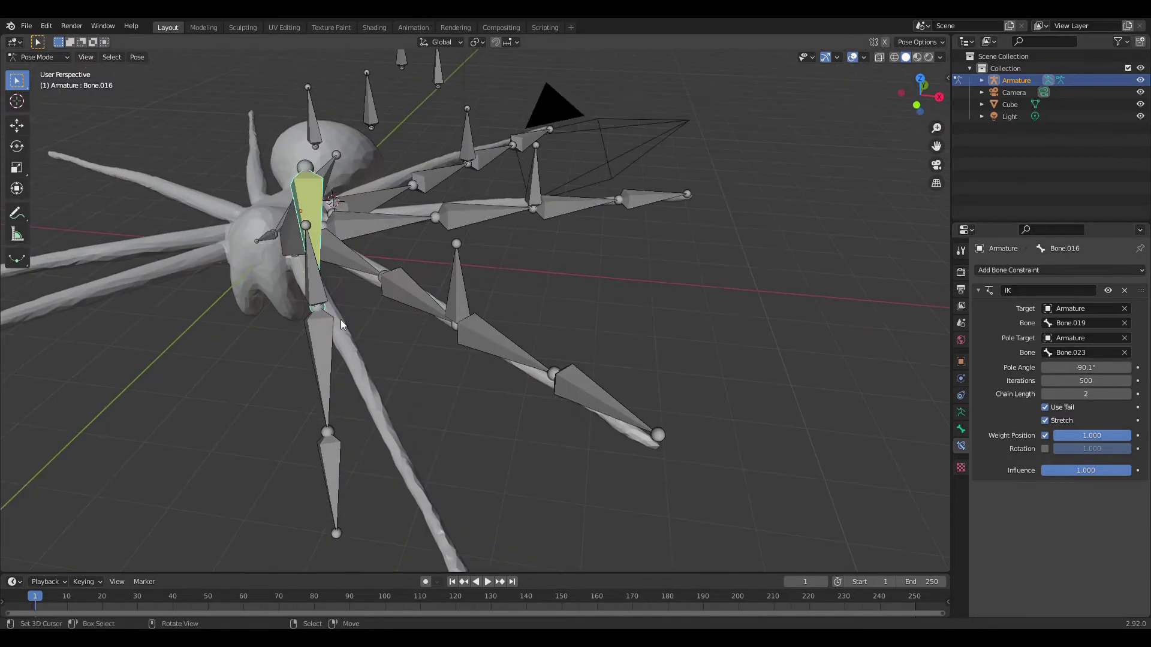
{"action": "left_click", "coordinate": [322, 277]}
{"action": "middle_click_drag", "start_coordinate": [322, 277], "coordinate": [456, 359]}
{"action": "key", "text": "g"}
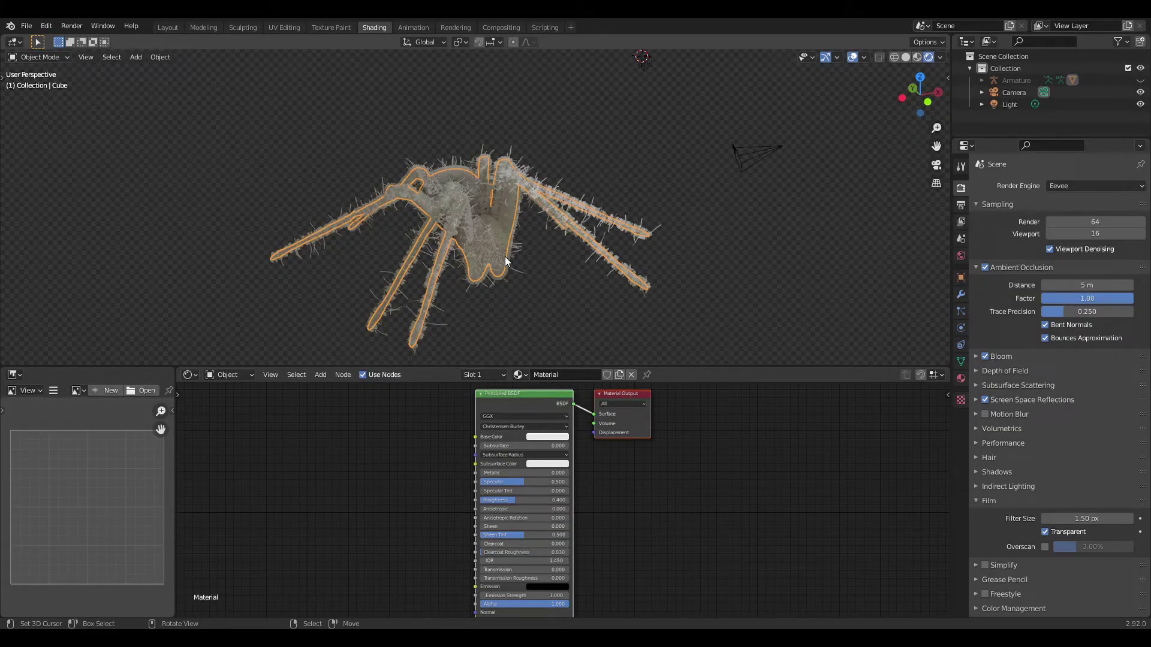
Step: Inspect the painted spider texture, widen the node editor, and project UVs from the top view
{"action": "scroll", "coordinate": [505, 262], "scroll_direction": "up", "scroll_amount": 1}
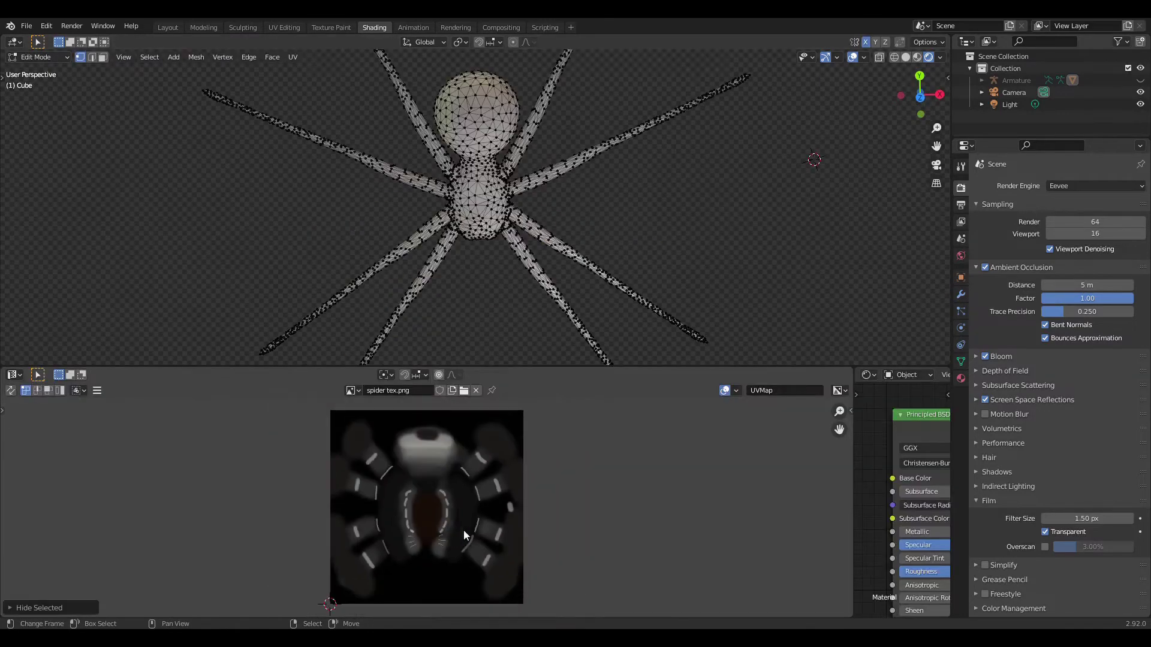
{"action": "scroll", "coordinate": [462, 530], "scroll_direction": "up", "scroll_amount": 2}
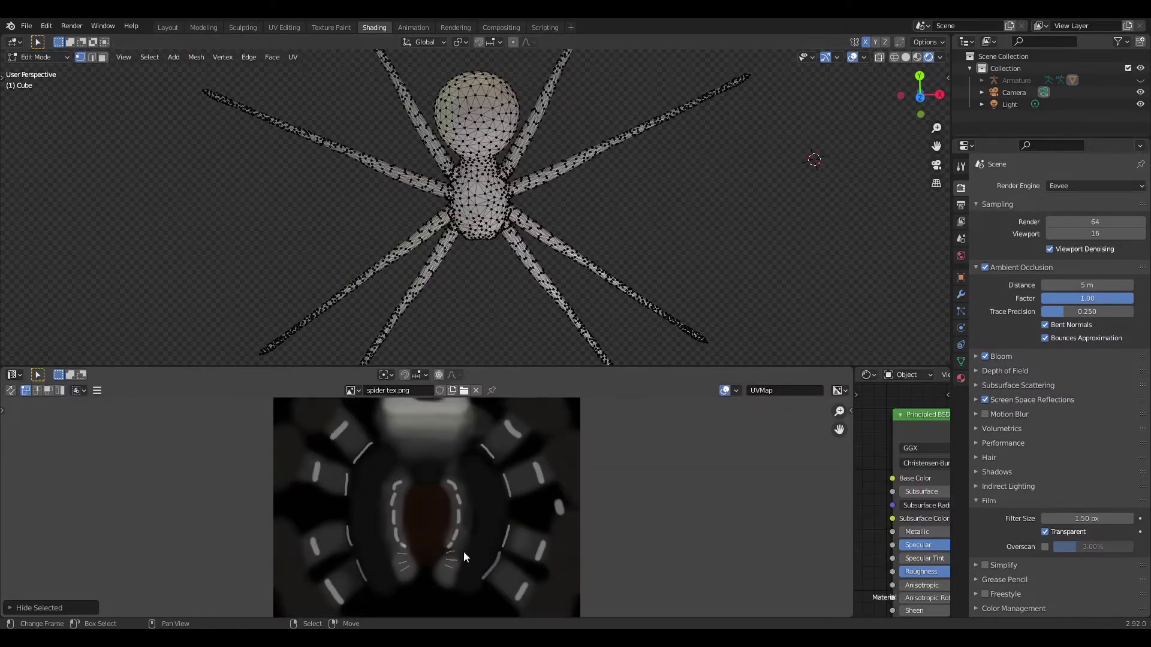
{"action": "middle_click_drag", "start_coordinate": [463, 552], "coordinate": [437, 501]}
{"action": "scroll", "coordinate": [319, 491], "scroll_direction": "down", "scroll_amount": 2}
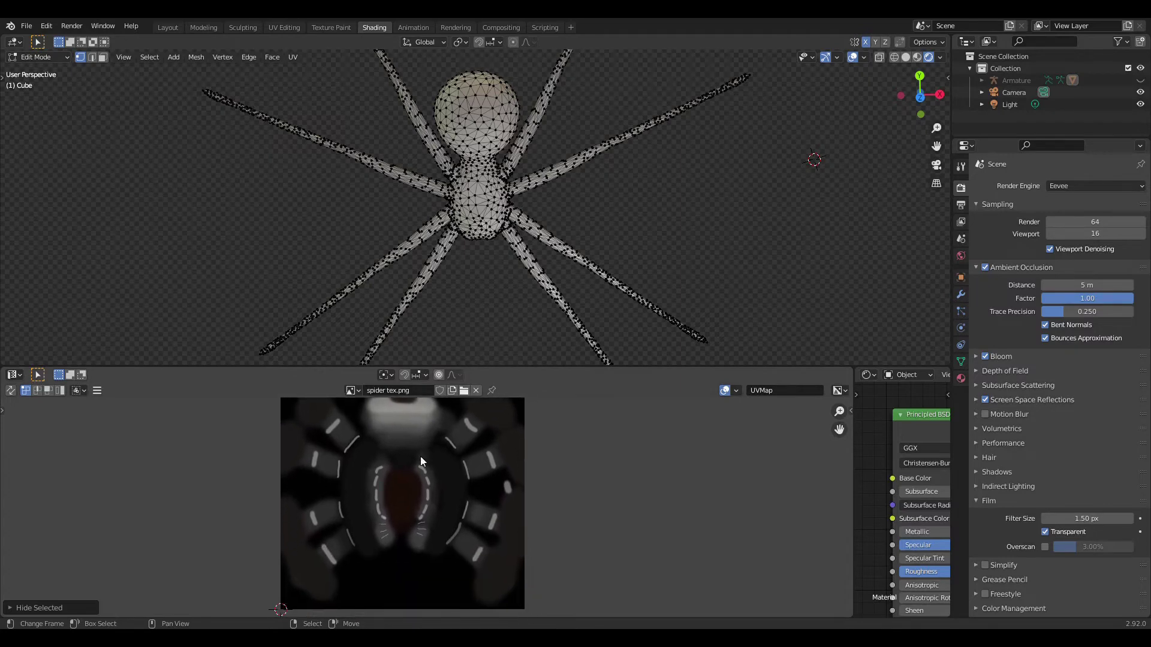
{"action": "scroll", "coordinate": [420, 456], "scroll_direction": "up", "scroll_amount": 3}
{"action": "middle_click_drag", "start_coordinate": [416, 456], "coordinate": [433, 495]}
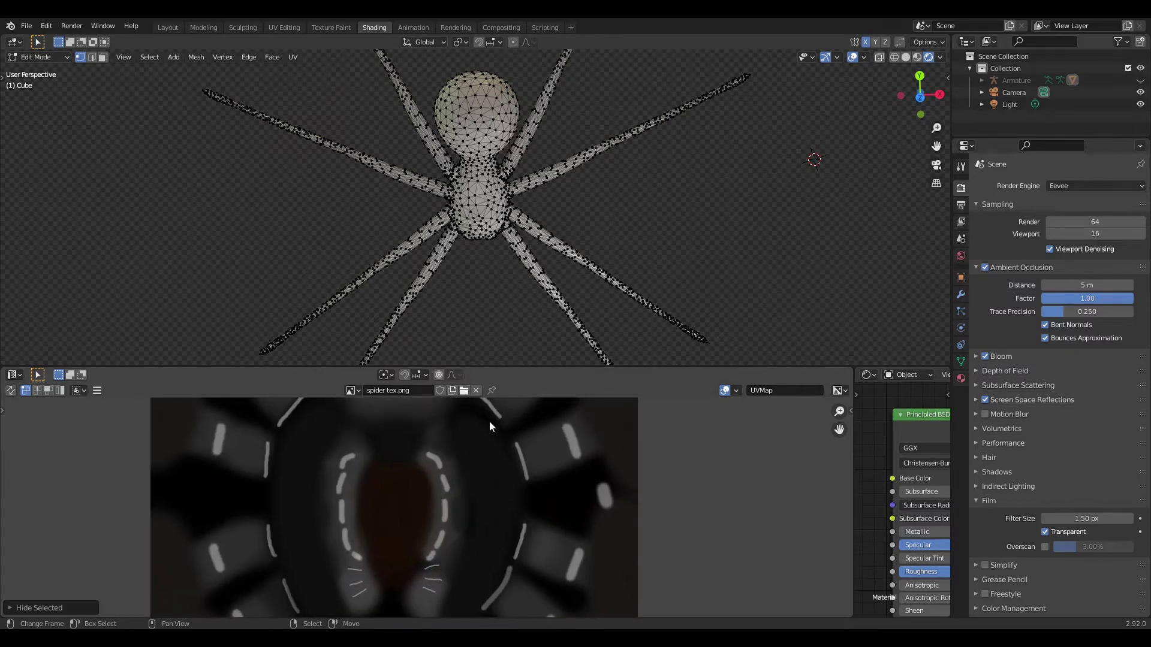
{"action": "left_click_drag", "start_coordinate": [854, 419], "coordinate": [587, 420]}
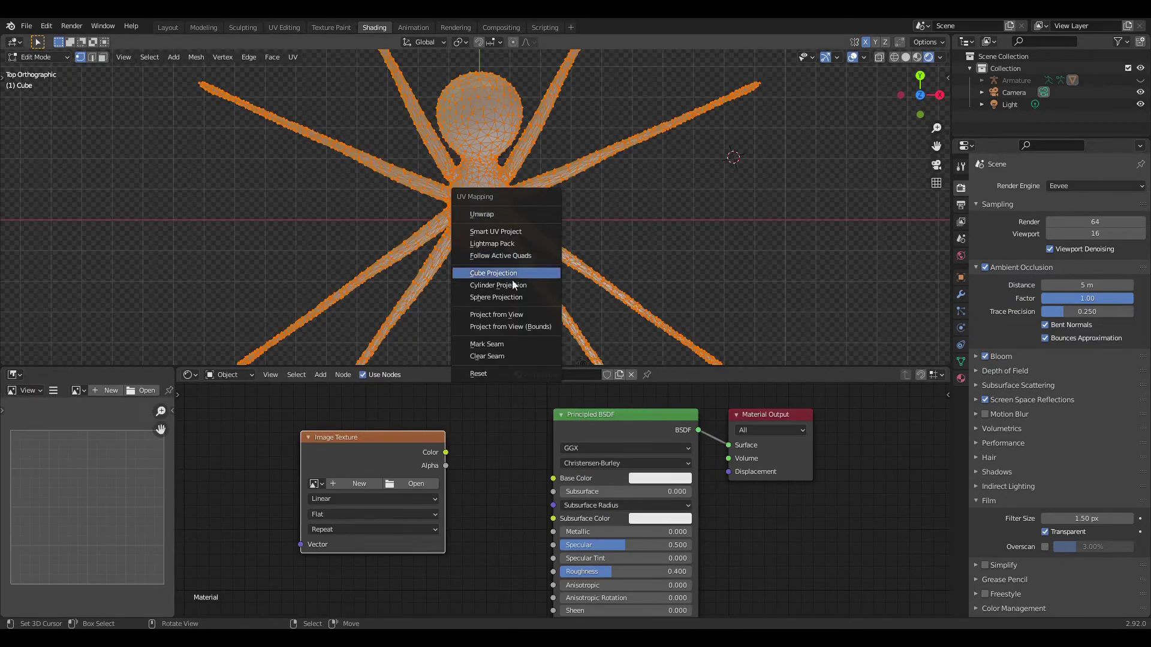
{"action": "left_click", "coordinate": [504, 316]}
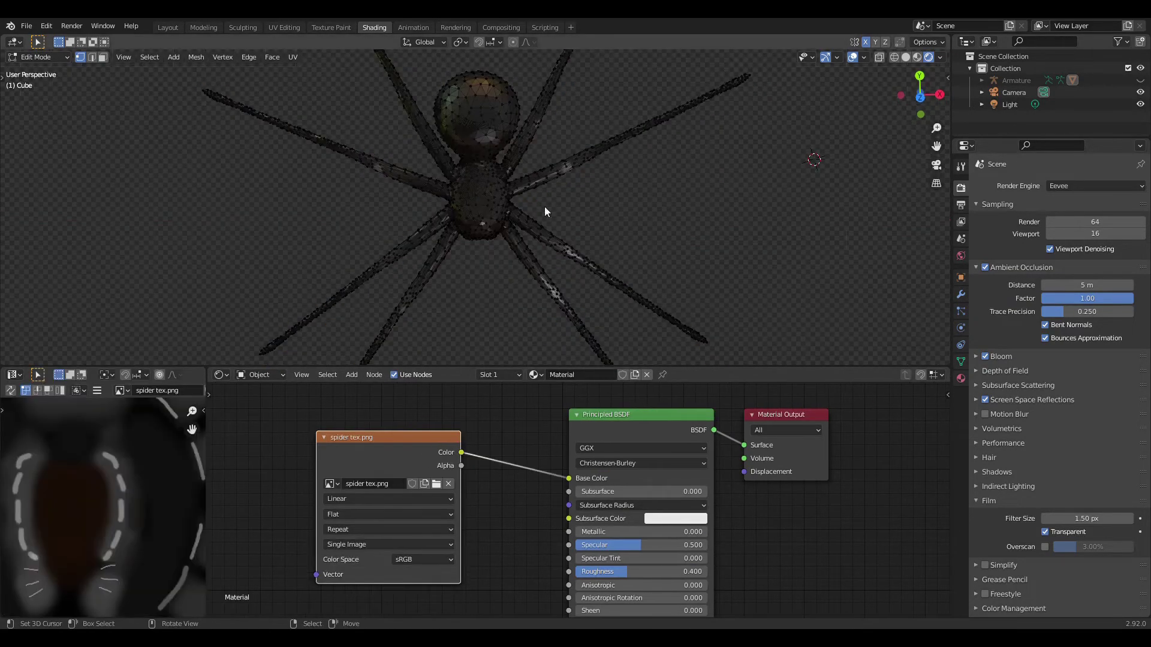
Step: Return to Object Mode and hide the viewport overlays to inspect the textured spider from several sides
{"action": "key", "text": "Tab"}
{"action": "middle_click_drag", "start_coordinate": [508, 186], "coordinate": [539, 198]}
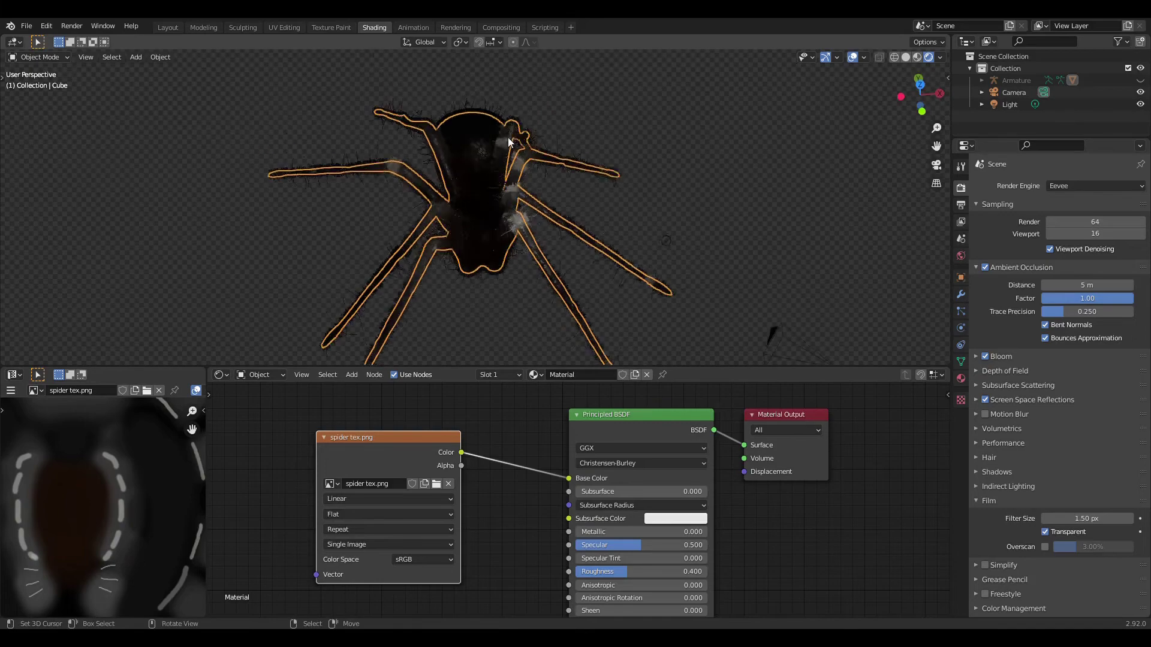
{"action": "scroll", "coordinate": [689, 133], "scroll_direction": "up", "scroll_amount": 5}
{"action": "left_click", "coordinate": [852, 57]}
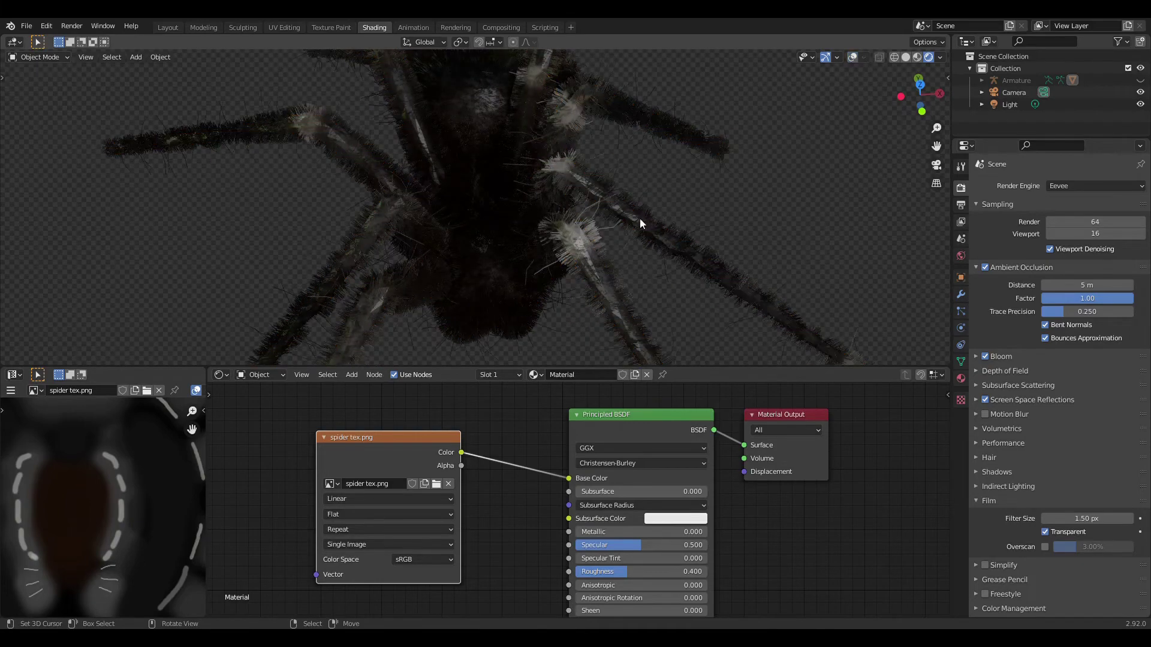
{"action": "scroll", "coordinate": [629, 219], "scroll_direction": "down", "scroll_amount": 4}
{"action": "middle_click_drag", "start_coordinate": [621, 219], "coordinate": [282, 168]}
{"action": "middle_click_drag", "start_coordinate": [637, 212], "coordinate": [564, 258]}
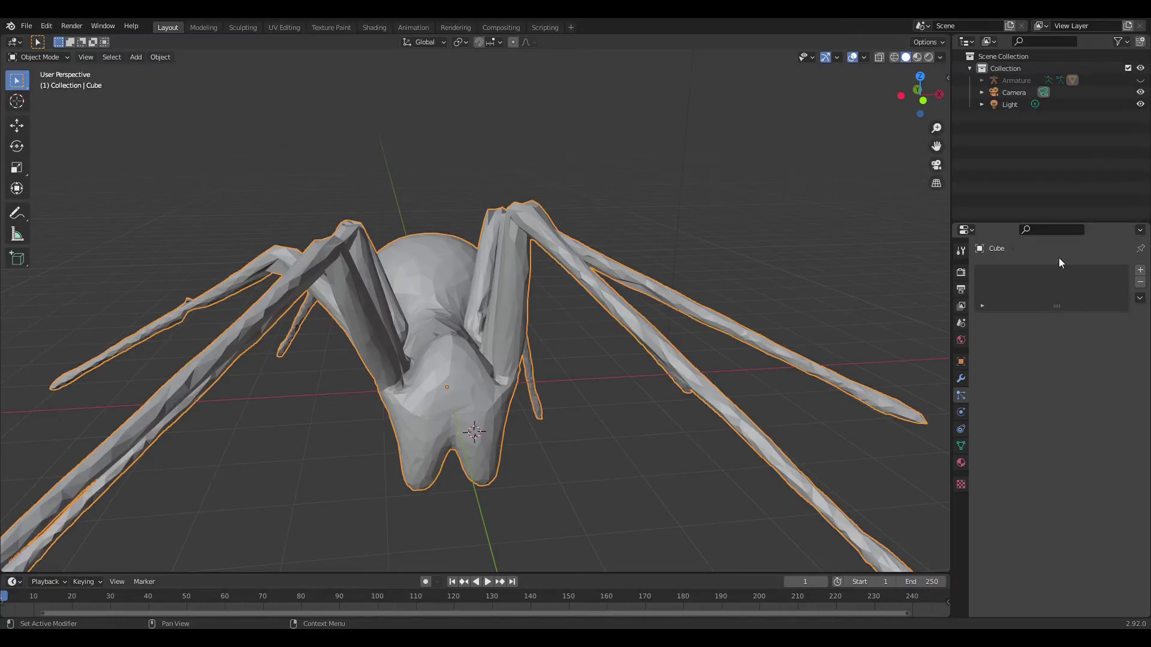
Step: Add a hair particle system to the spider with 1000 strands at 0.54 m hair length
{"action": "left_click", "coordinate": [1140, 270]}
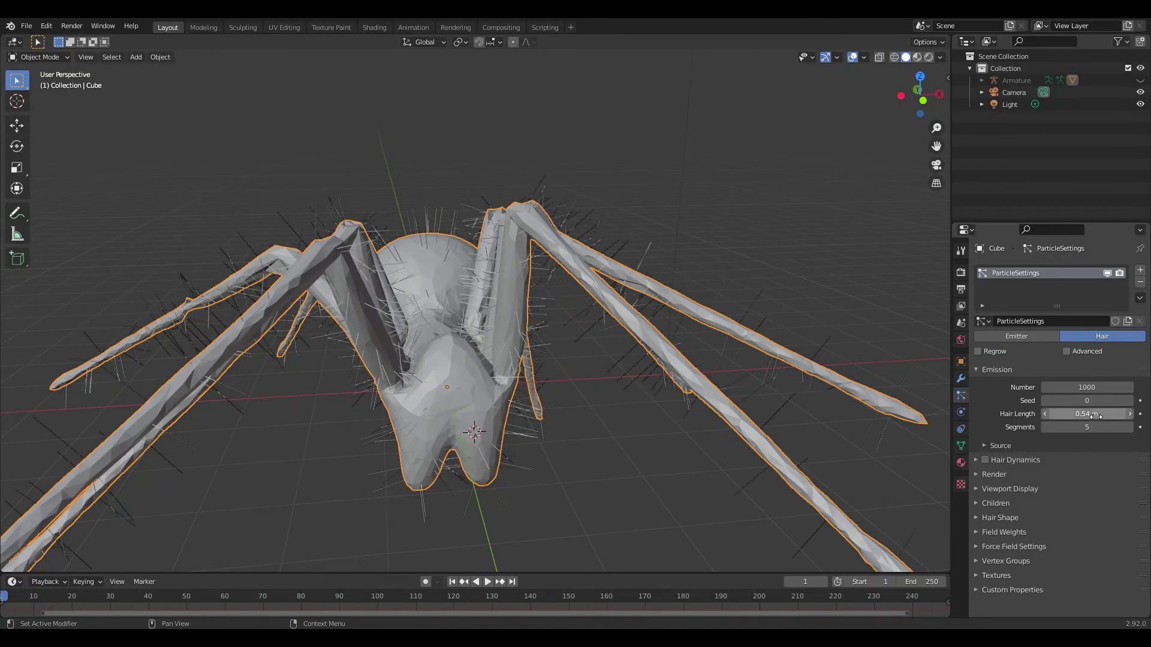
{"action": "middle_click_drag", "start_coordinate": [460, 332], "coordinate": [538, 343]}
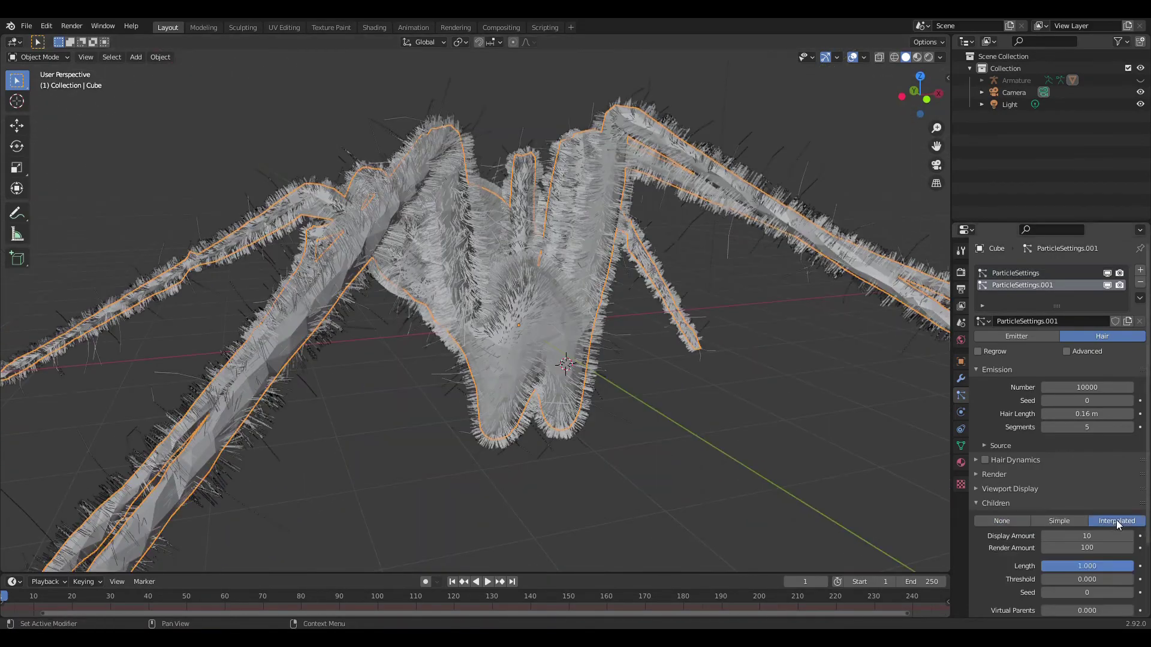
{"action": "scroll", "coordinate": [559, 325], "scroll_direction": "up", "scroll_amount": 3}
Step: Hide the overlays and orbit to preview the hair covering the whole spider
{"action": "middle_click_drag", "start_coordinate": [559, 325], "coordinate": [444, 376]}
{"action": "scroll", "coordinate": [448, 327], "scroll_direction": "down", "scroll_amount": 5}
{"action": "left_click", "coordinate": [857, 57]}
{"action": "middle_click_drag", "start_coordinate": [633, 368], "coordinate": [605, 396]}
{"action": "scroll", "coordinate": [603, 390], "scroll_direction": "up", "scroll_amount": 3}
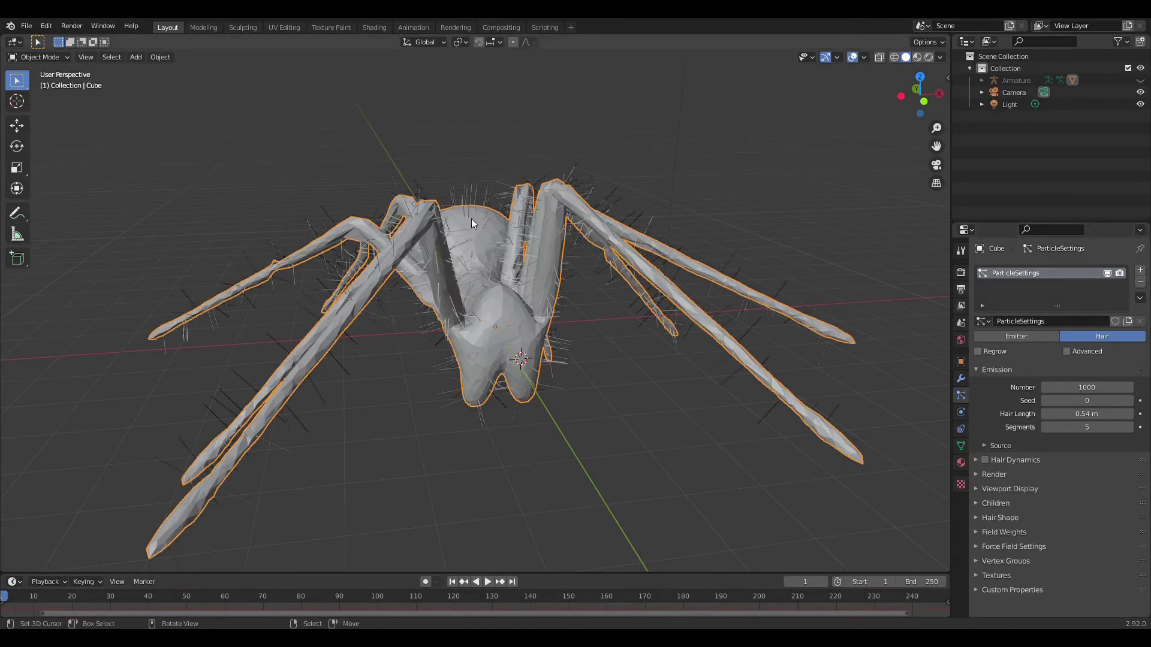
Step: Enable Advanced hair particle settings and expand Physics to set the Brownian force to 0.120
{"action": "middle_click_drag", "start_coordinate": [573, 369], "coordinate": [557, 330]}
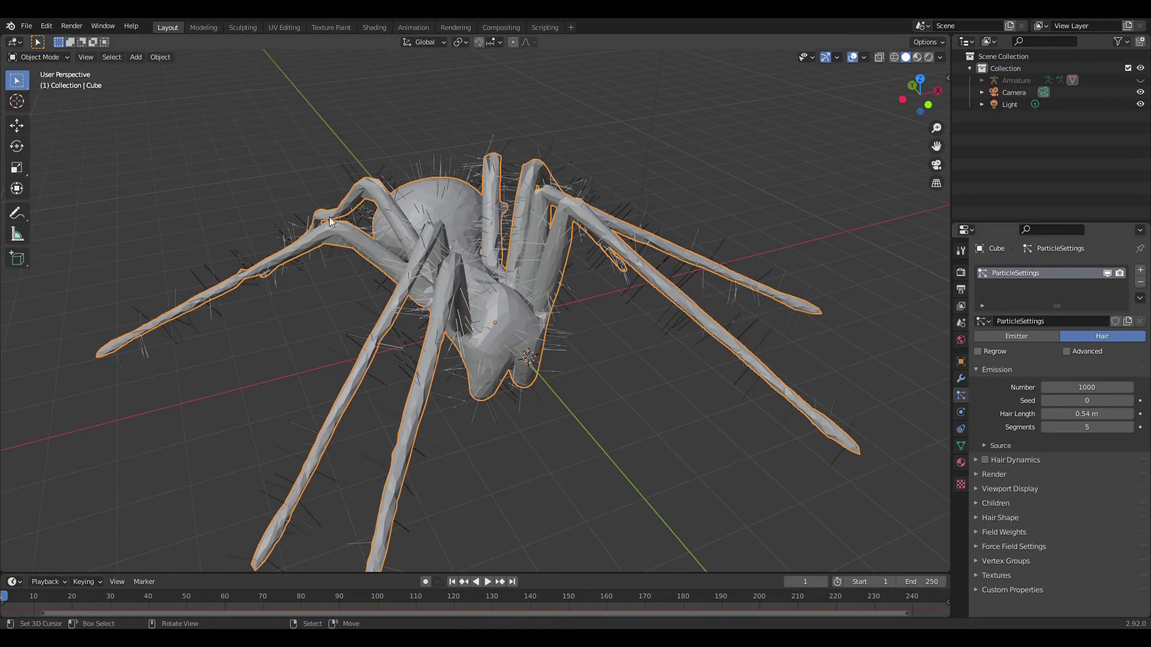
{"action": "left_click", "coordinate": [1067, 351]}
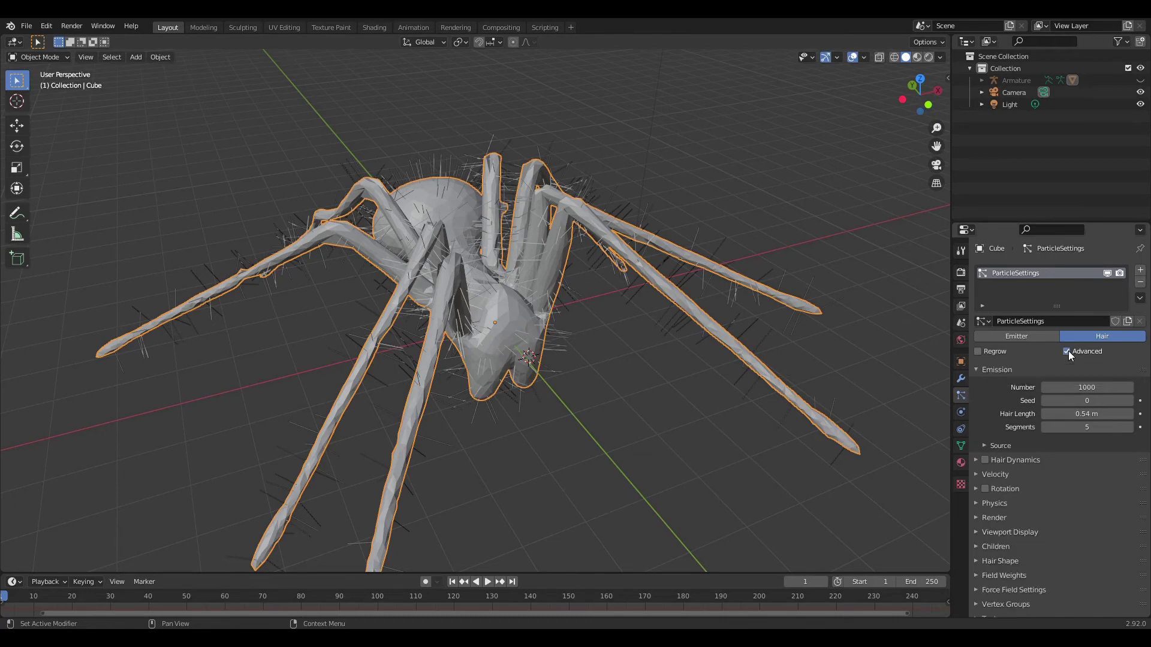
{"action": "left_click", "coordinate": [994, 503]}
{"action": "scroll", "coordinate": [1066, 594], "scroll_direction": "down", "scroll_amount": 2}
{"action": "middle_click_drag", "start_coordinate": [326, 301], "coordinate": [794, 372]}
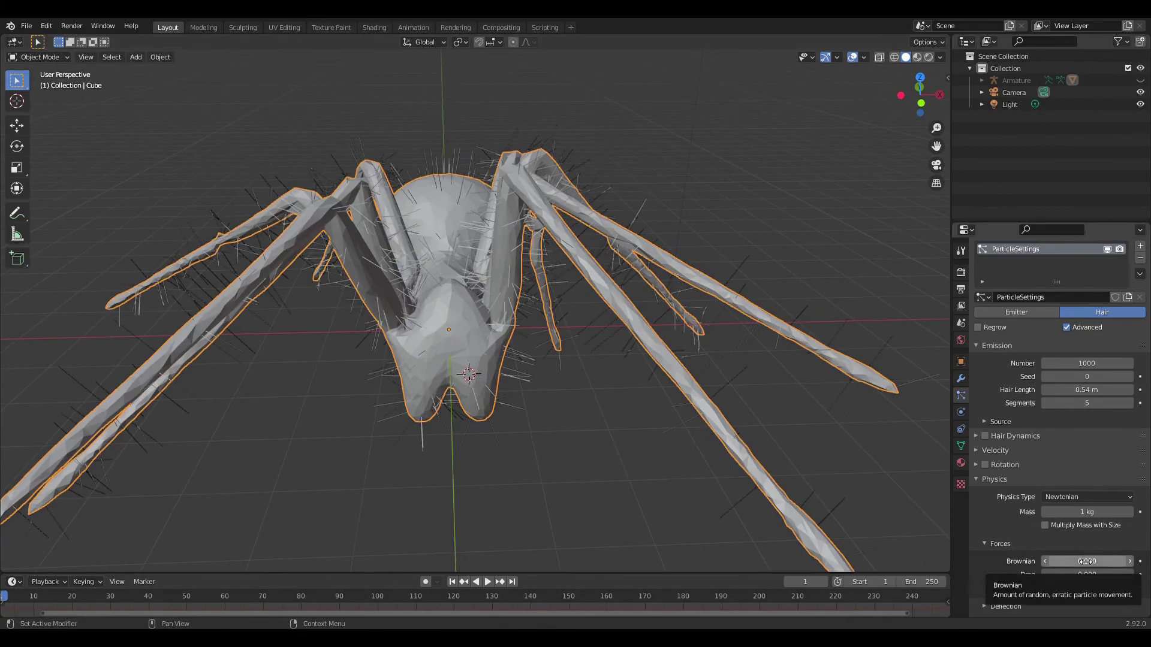